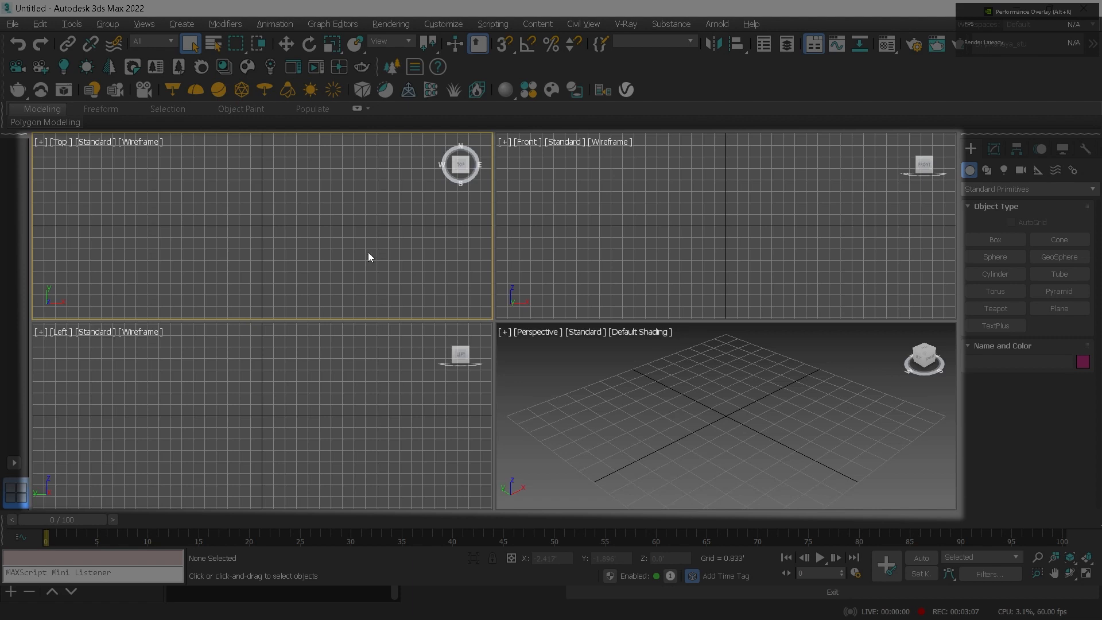
Examine the four viewports, the primitive creation options, the animation timeline and the main menu commands
{"action": "left_click", "coordinate": [609, 259]}
{"action": "left_click", "coordinate": [617, 391]}
{"action": "left_click", "coordinate": [390, 402]}
{"action": "left_click", "coordinate": [391, 297]}
{"action": "left_click", "coordinate": [652, 245]}
{"action": "left_click", "coordinate": [528, 344]}
{"action": "left_click", "coordinate": [402, 405]}
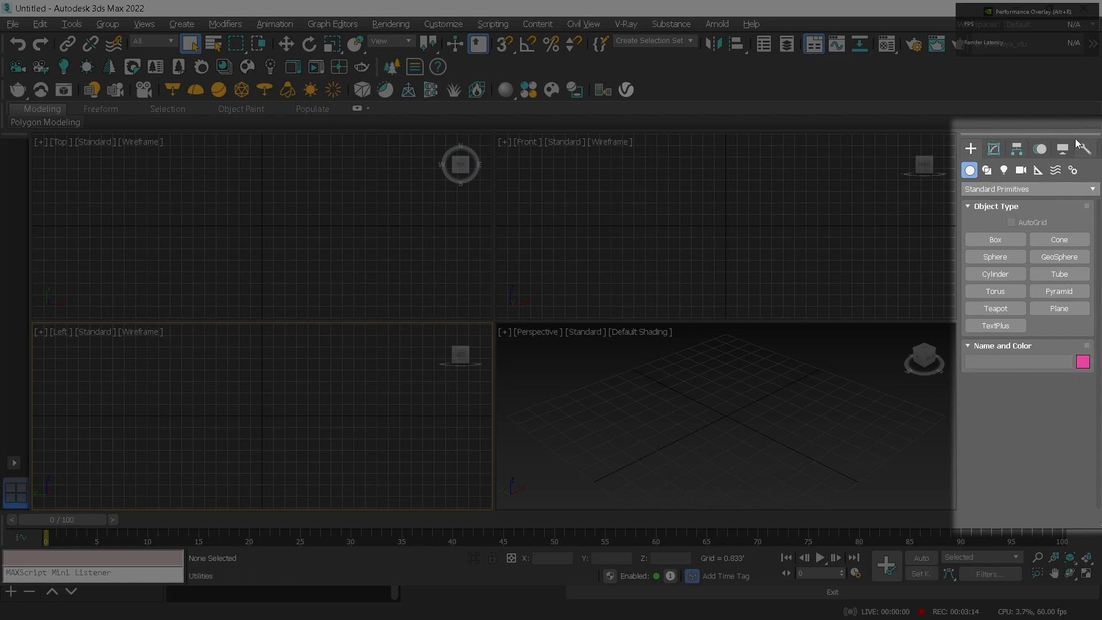
{"action": "left_click", "coordinate": [1025, 263]}
{"action": "left_click_drag", "start_coordinate": [51, 521], "coordinate": [98, 519]}
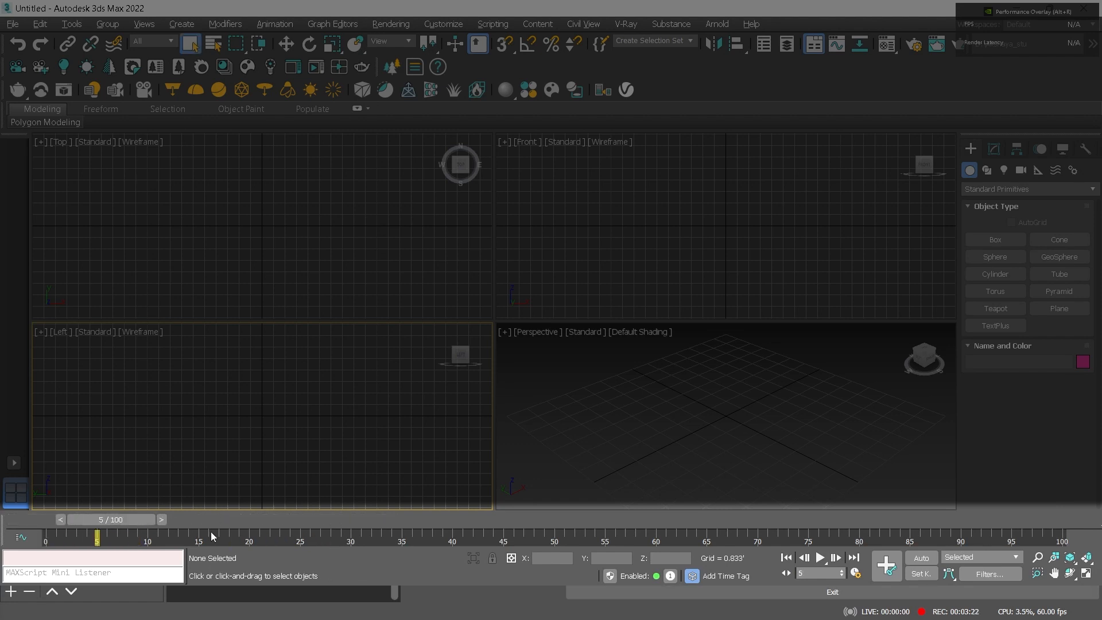
{"action": "left_click_drag", "start_coordinate": [145, 520], "coordinate": [325, 513]}
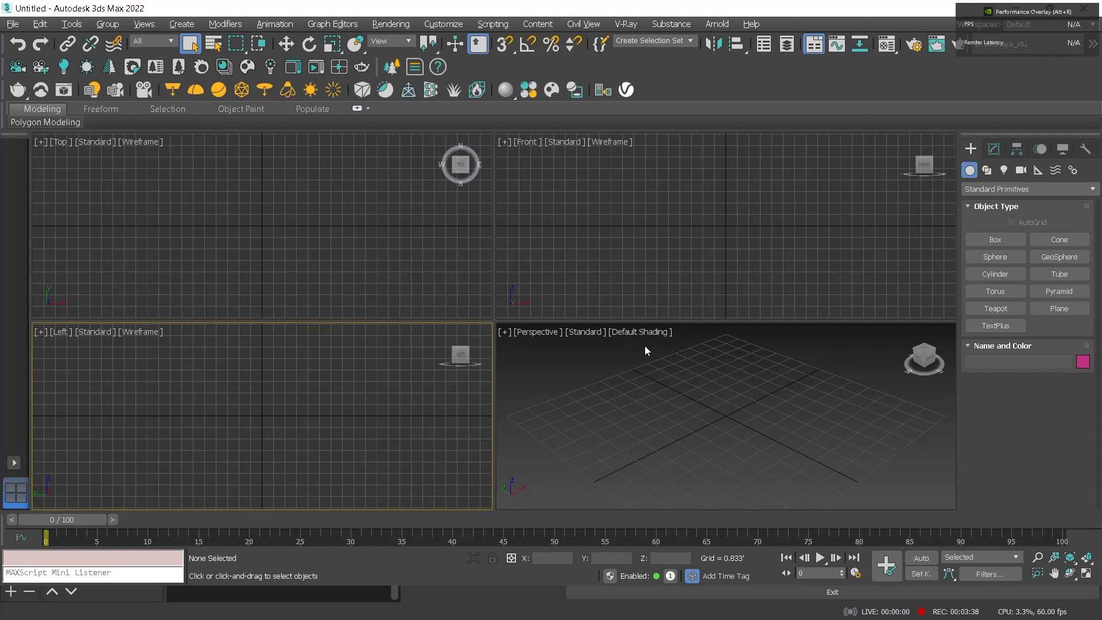
{"action": "left_click", "coordinate": [13, 24]}
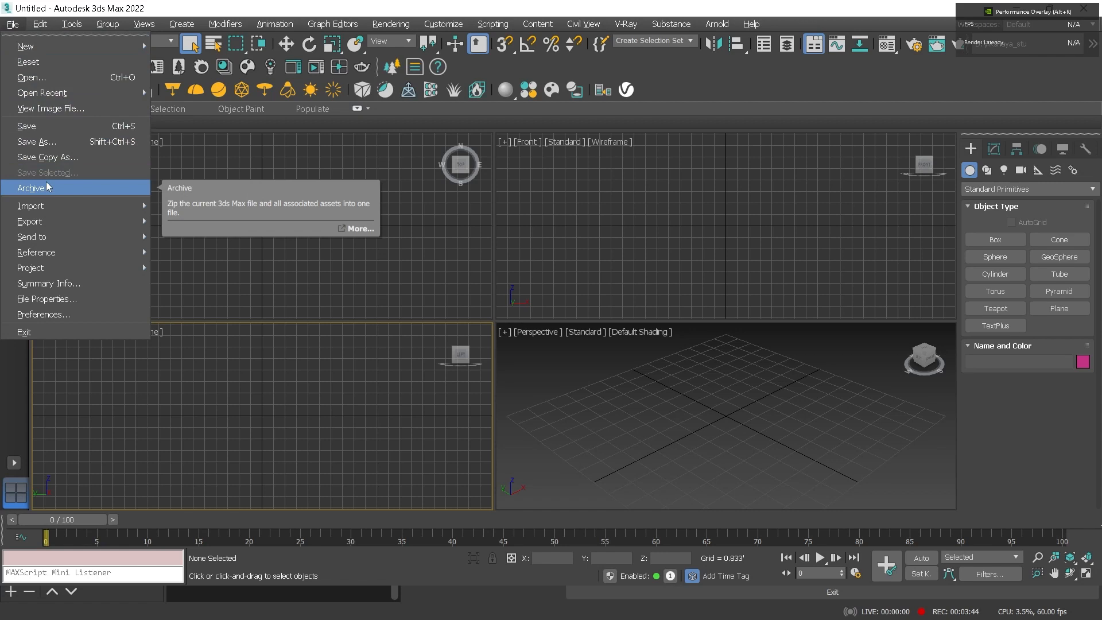
{"action": "mouse_move", "coordinate": [37, 25]}
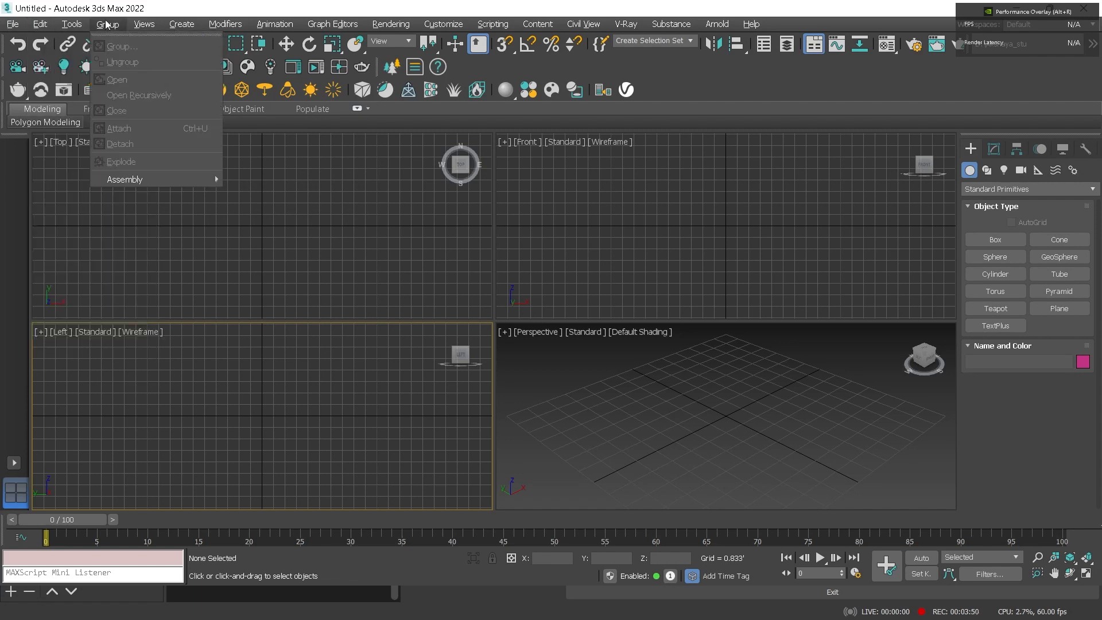
{"action": "left_click", "coordinate": [181, 12]}
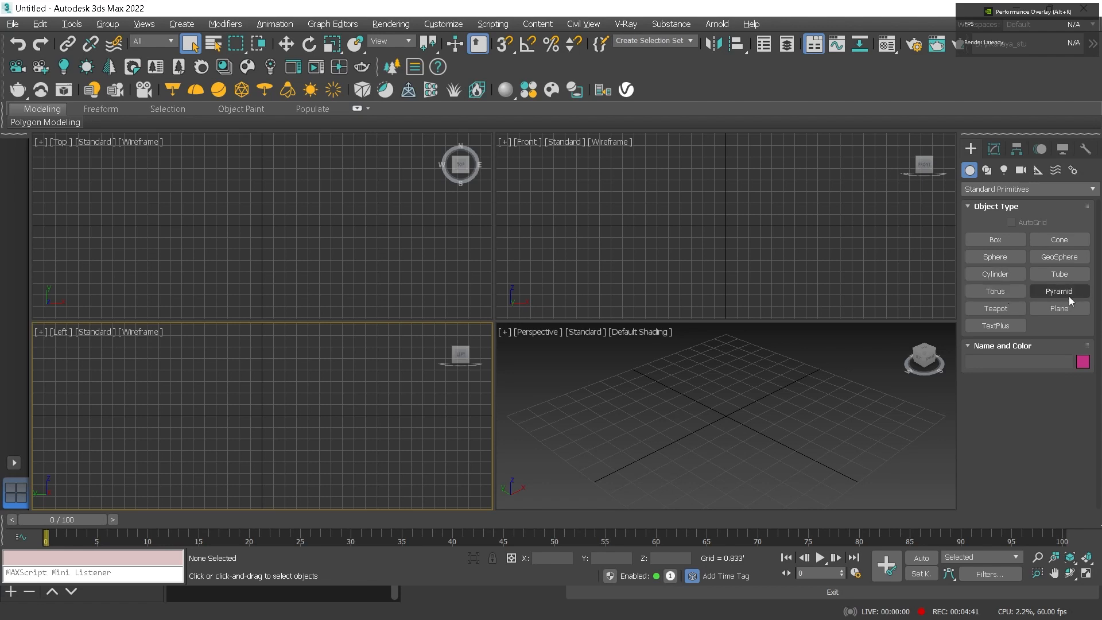
Create a teapot of about 1.6' radius at the centre of the grid and show the Perspective view full size
{"action": "left_click", "coordinate": [995, 308]}
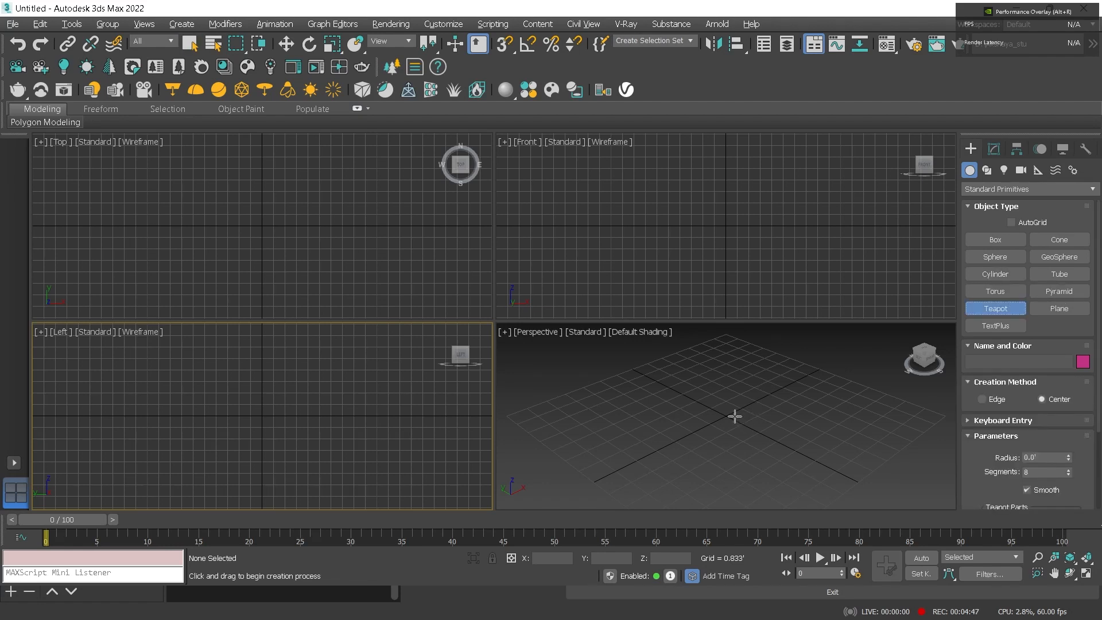
{"action": "left_click_drag", "start_coordinate": [725, 416], "coordinate": [775, 420]}
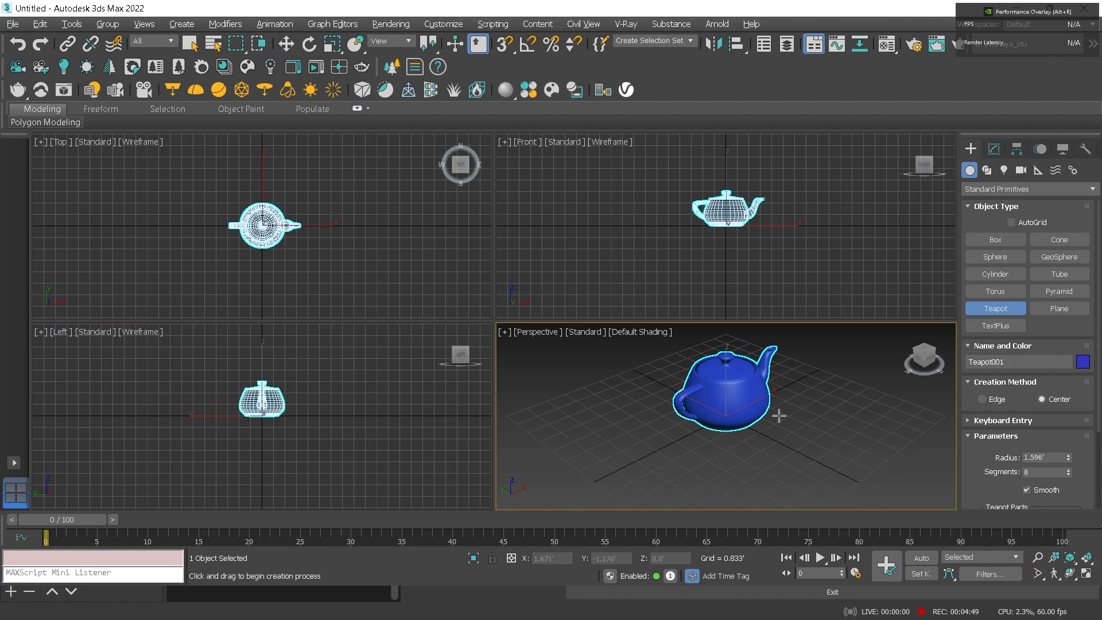
{"action": "scroll", "coordinate": [774, 434], "scroll_direction": "up", "scroll_amount": 3}
{"action": "key", "text": "alt+w"}
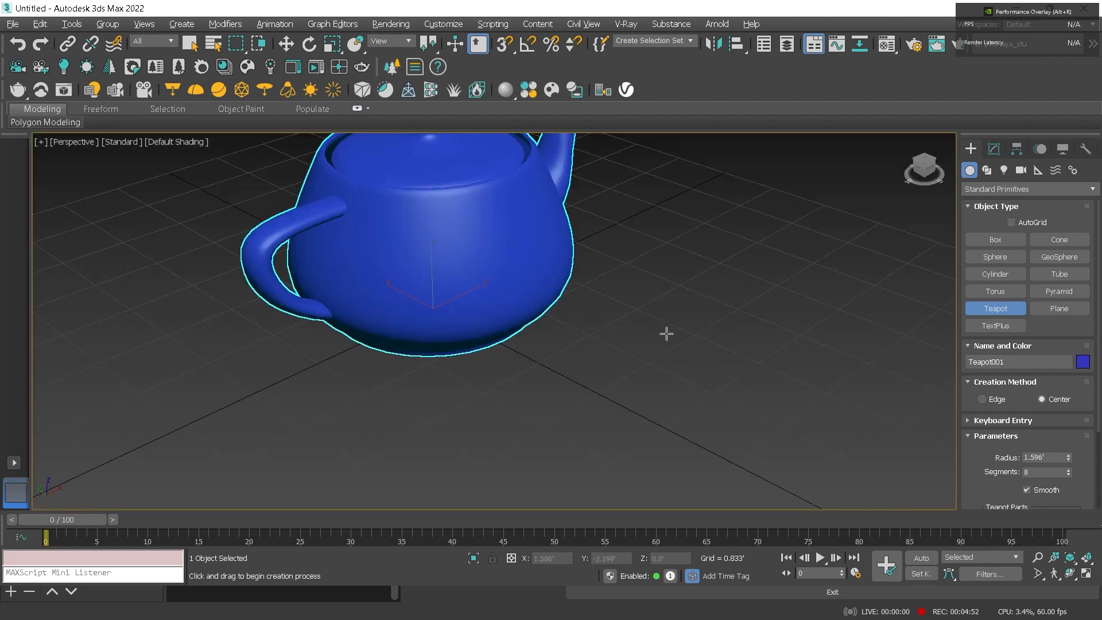
{"action": "scroll", "coordinate": [723, 432], "scroll_direction": "down", "scroll_amount": 4}
{"action": "key", "text": "w"}
{"action": "middle_click_drag", "start_coordinate": [575, 333], "coordinate": [614, 324], "text": "alt"}
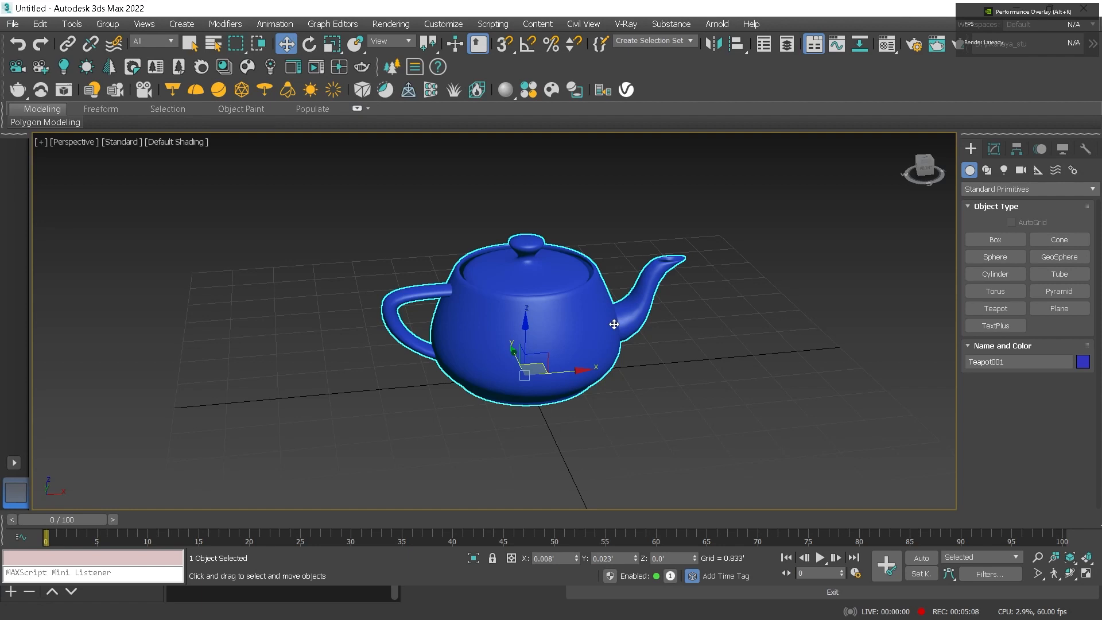
{"action": "scroll", "coordinate": [614, 324], "scroll_direction": "up", "scroll_amount": 3}
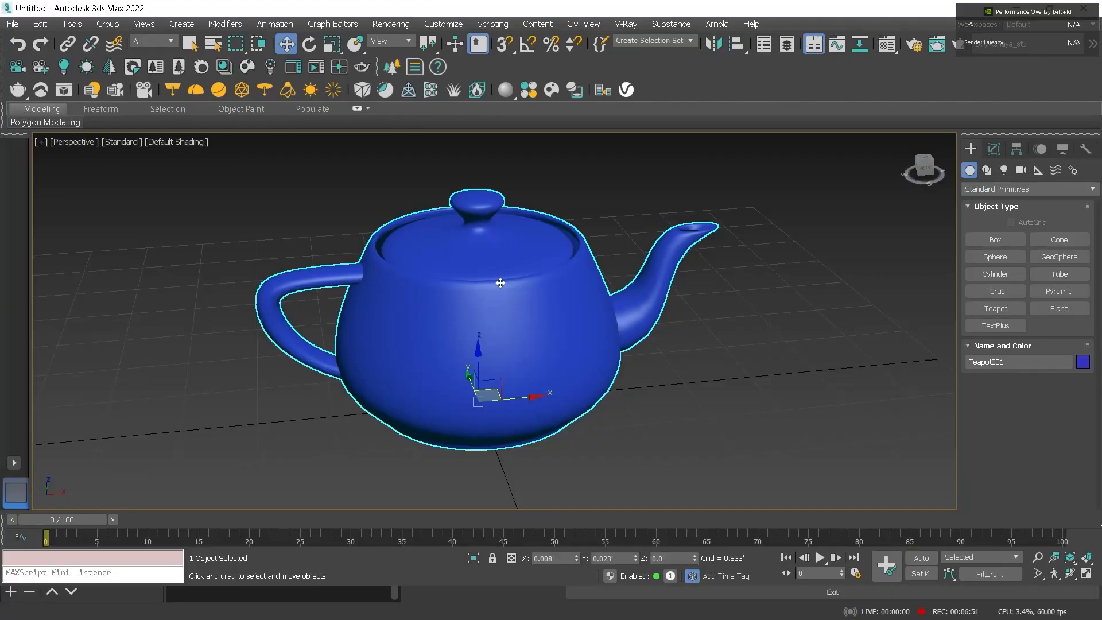
Open the Material Editor and change the first material slot's type to Standard (Legacy)
{"action": "key", "text": "m"}
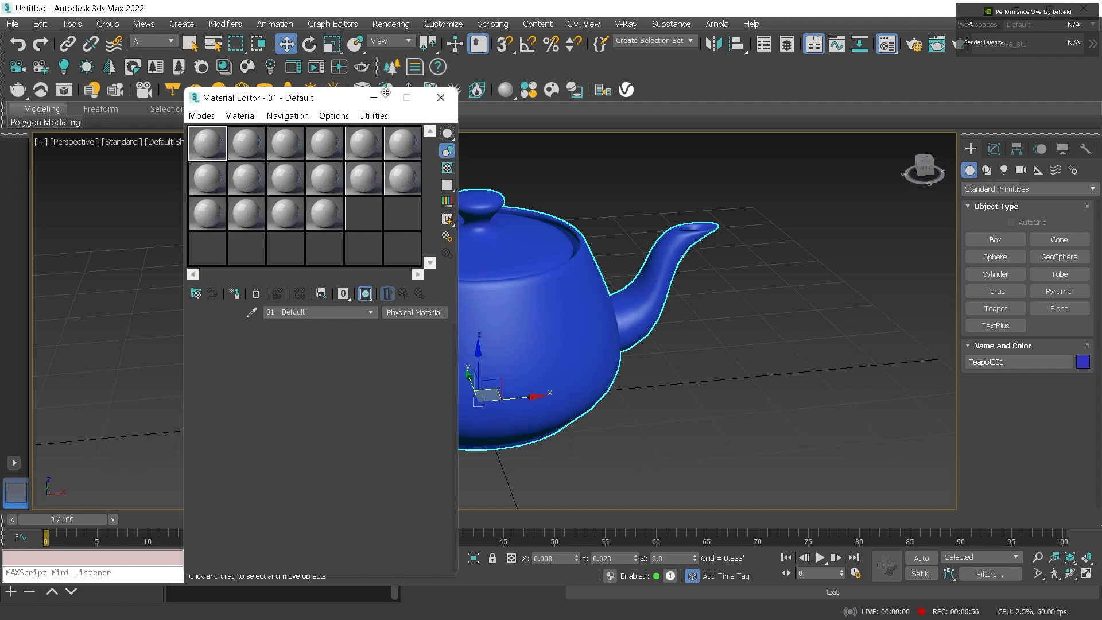
{"action": "left_click_drag", "start_coordinate": [381, 92], "coordinate": [437, 83]}
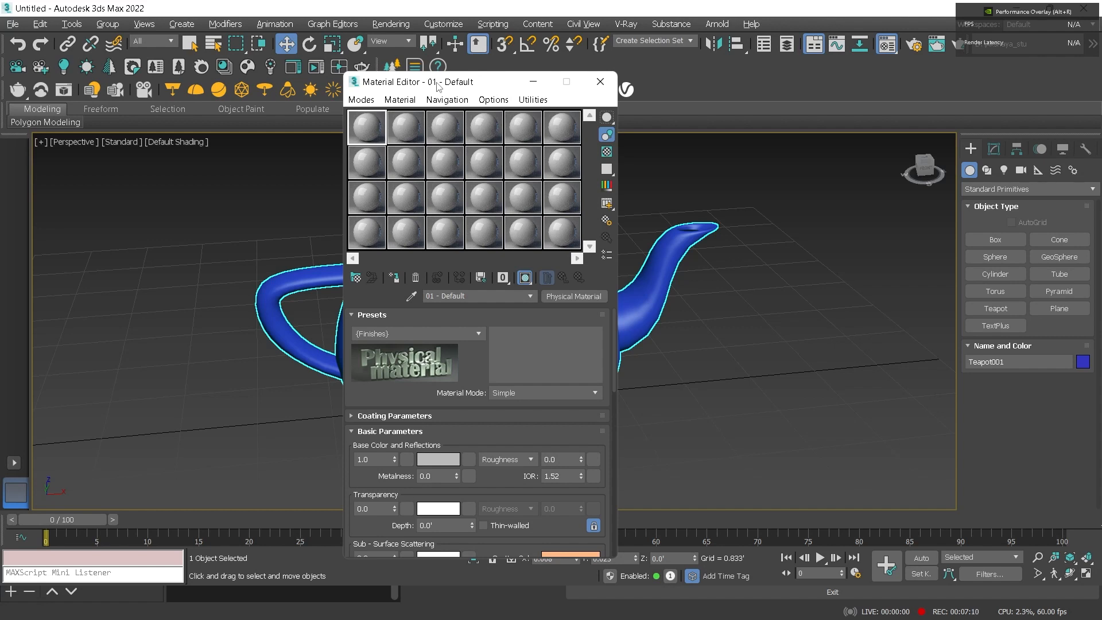
{"action": "left_click_drag", "start_coordinate": [426, 81], "coordinate": [458, 69]}
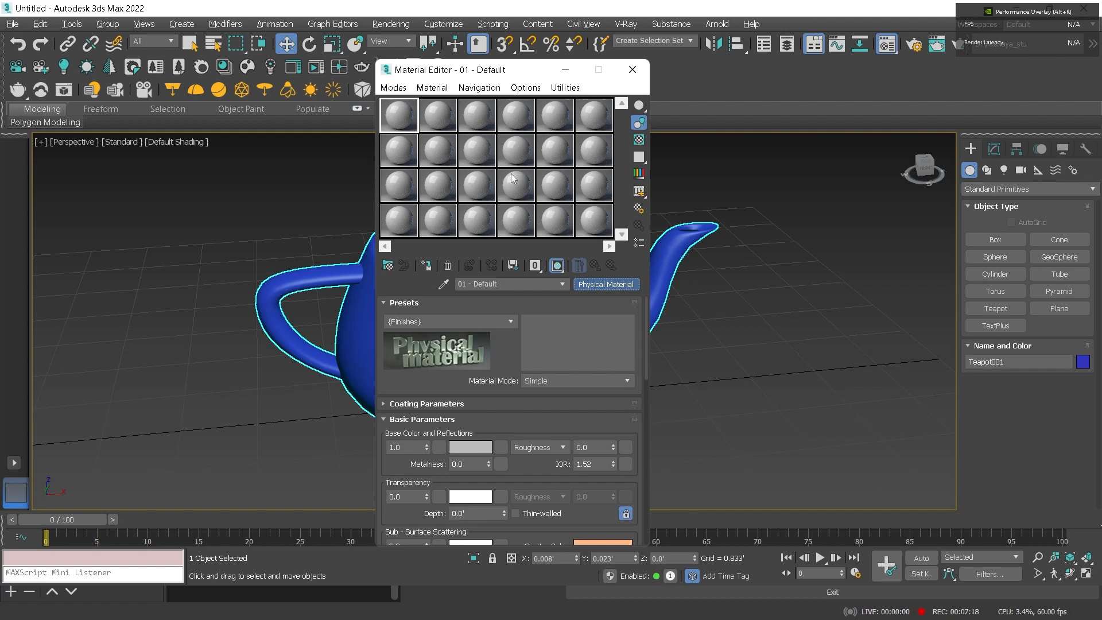
{"action": "left_click", "coordinate": [602, 284]}
{"action": "left_click", "coordinate": [527, 109]}
{"action": "left_click", "coordinate": [529, 127]}
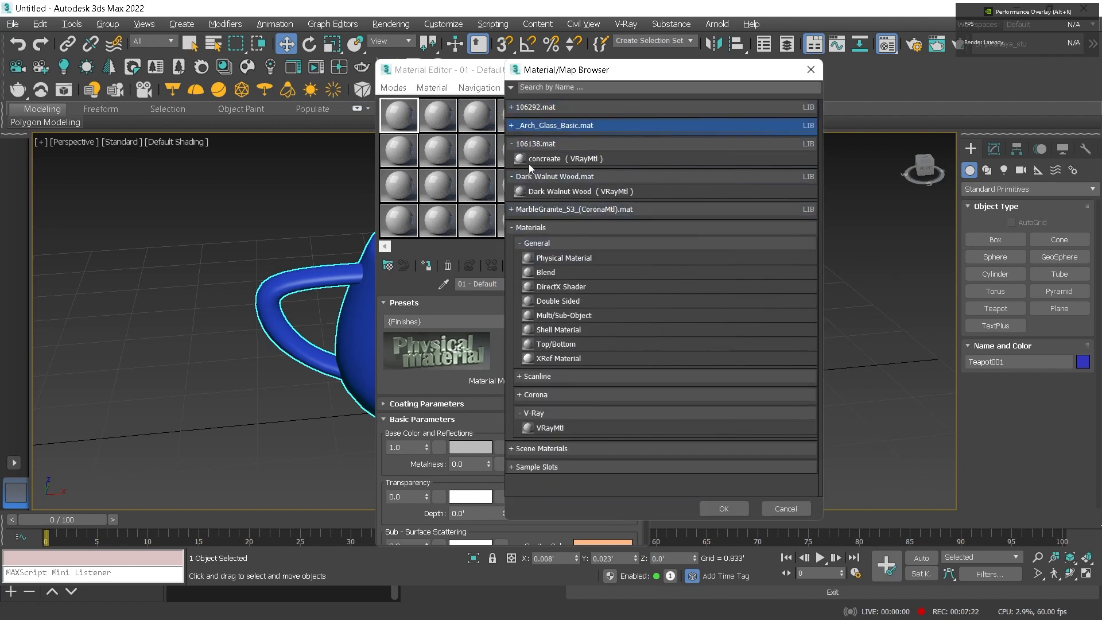
{"action": "left_click", "coordinate": [529, 145]}
{"action": "left_click", "coordinate": [574, 362]}
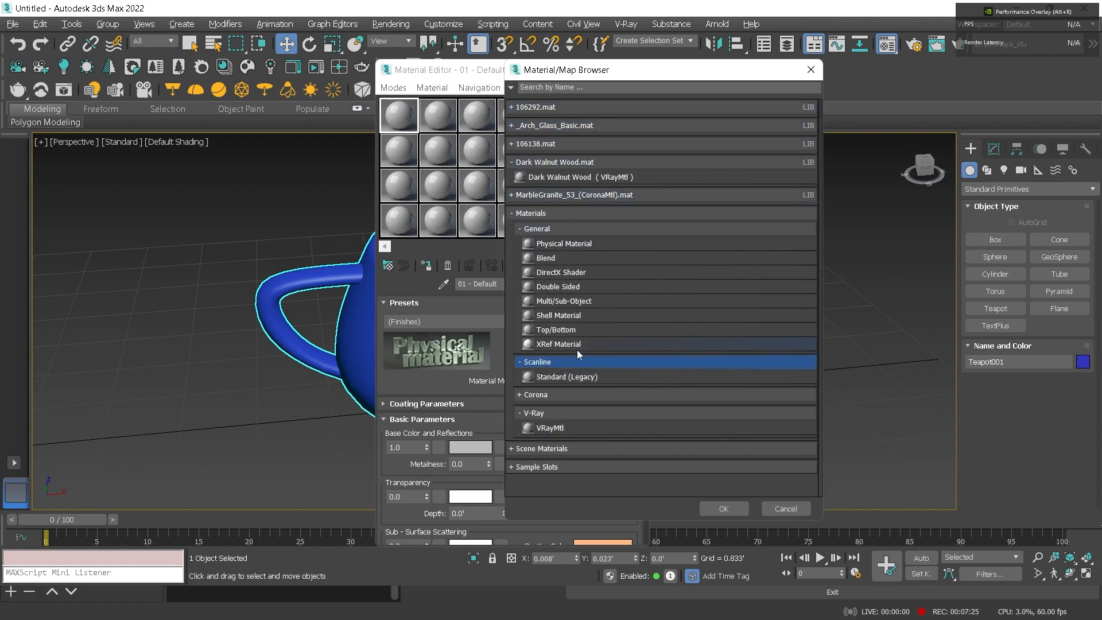
{"action": "double_click", "coordinate": [571, 377]}
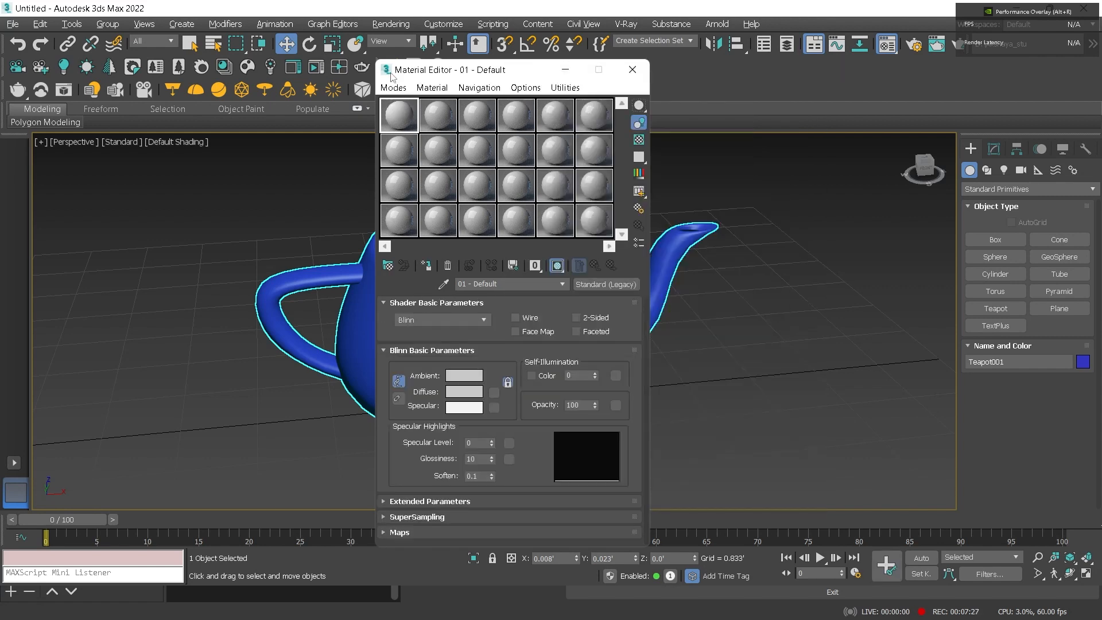
Load gold.jpg from the Desktop as the material's diffuse Bitmap and assign the material to the teapot
{"action": "left_click", "coordinate": [493, 394]}
{"action": "type", "text": "bitmap"}
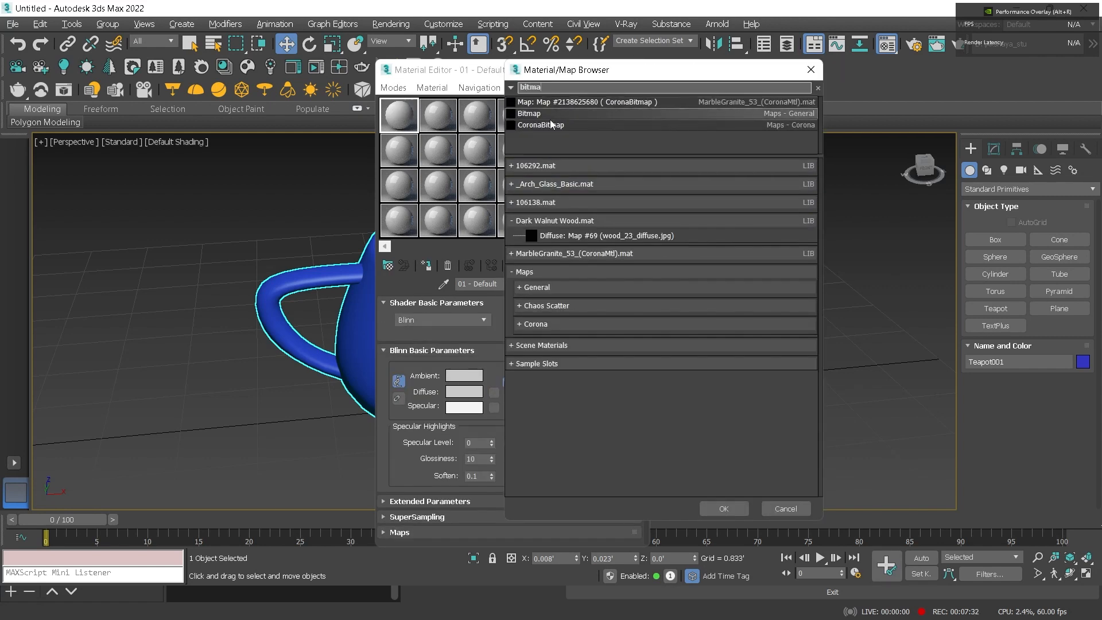
{"action": "double_click", "coordinate": [541, 115]}
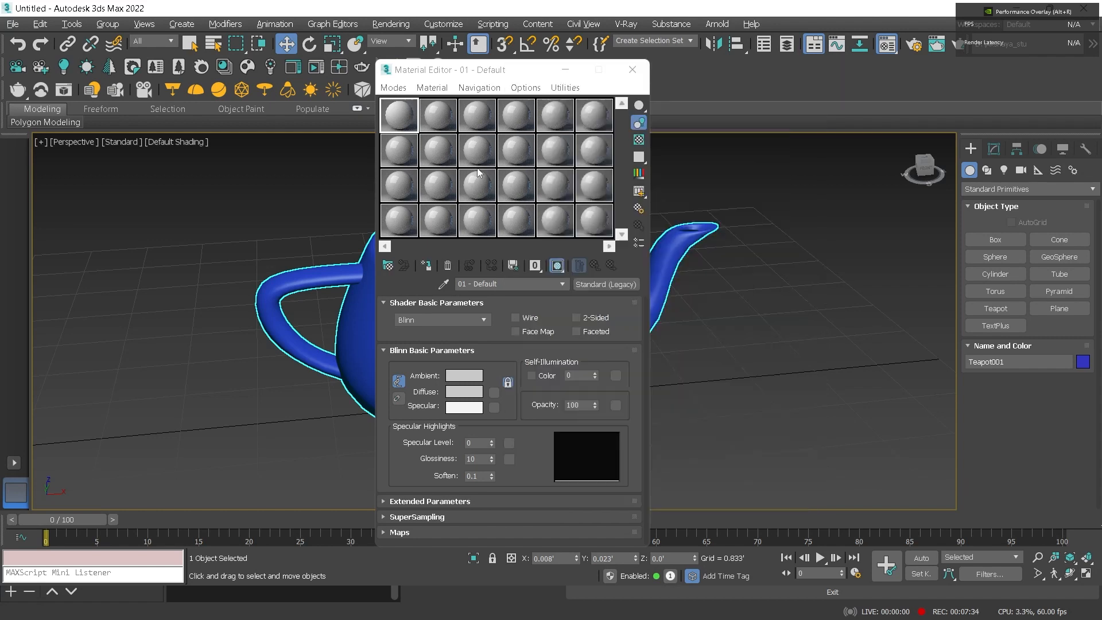
{"action": "left_click", "coordinate": [50, 151]}
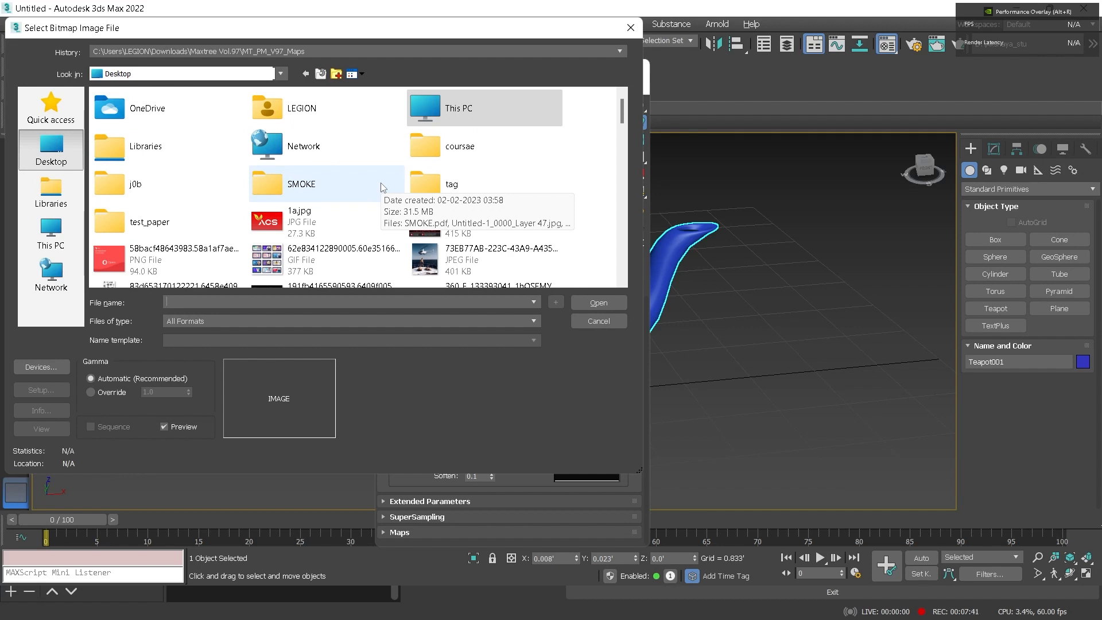
{"action": "scroll", "coordinate": [383, 187], "scroll_direction": "down", "scroll_amount": 15}
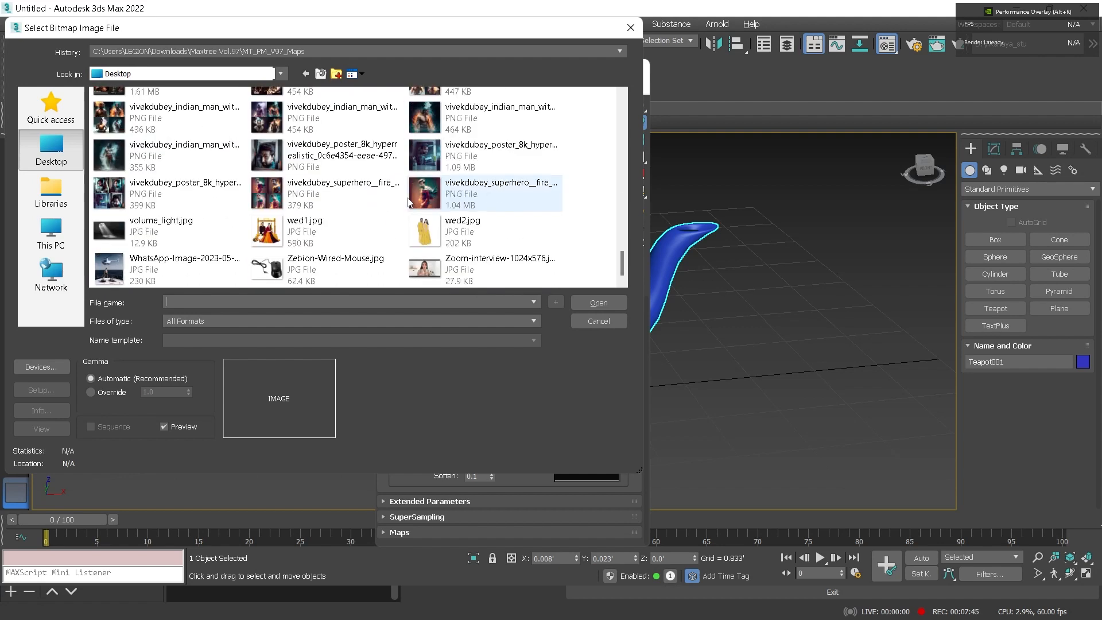
{"action": "left_click", "coordinate": [318, 270]}
{"action": "type", "text": "gold.jpg"}
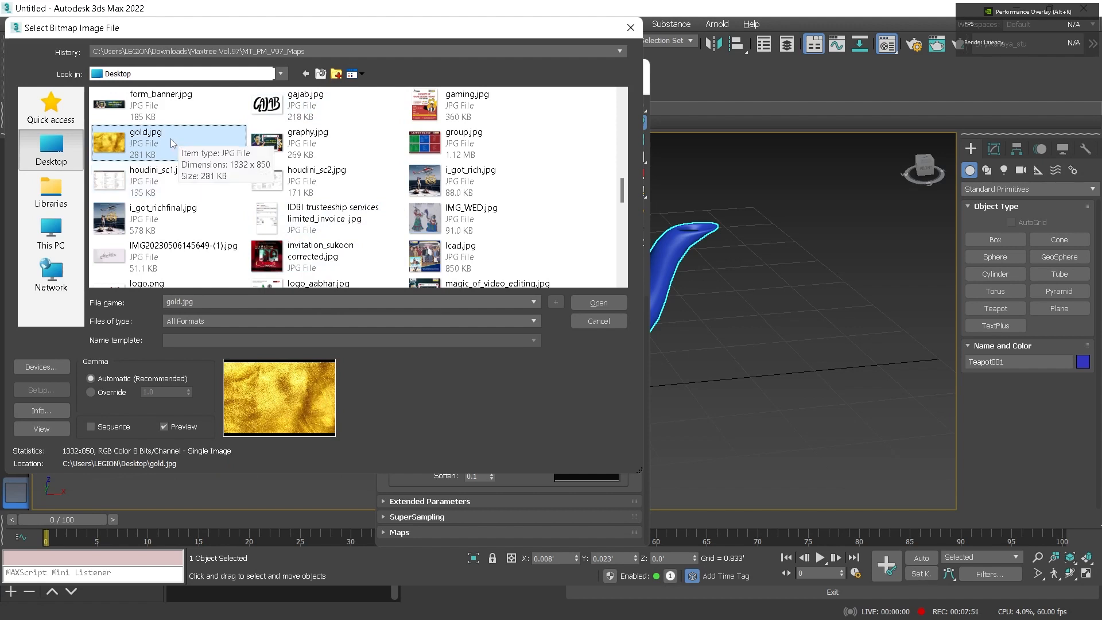
{"action": "double_click", "coordinate": [171, 139]}
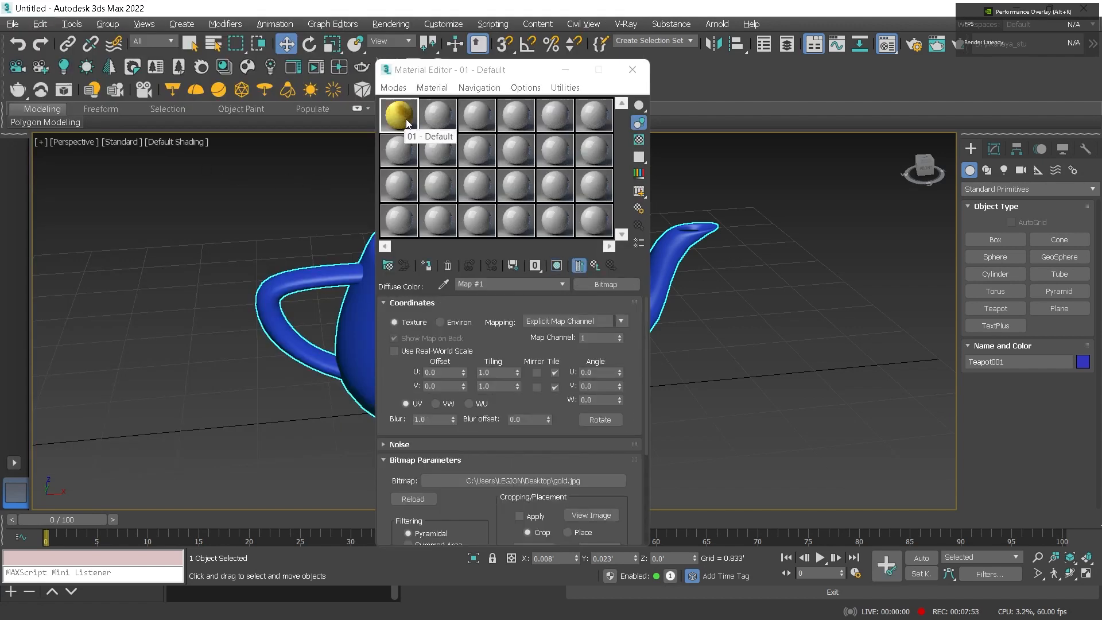
{"action": "left_click", "coordinate": [425, 265]}
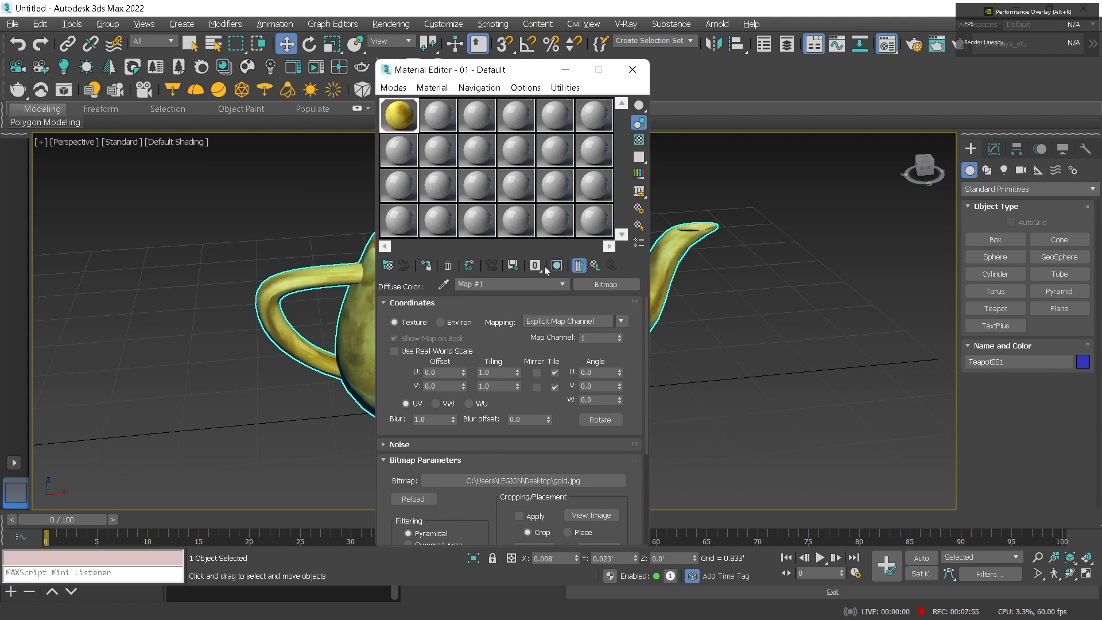
Set the gold material's Specular Level to 65 and Glossiness to 47, and minimise the Material Editor
{"action": "left_click", "coordinate": [594, 265]}
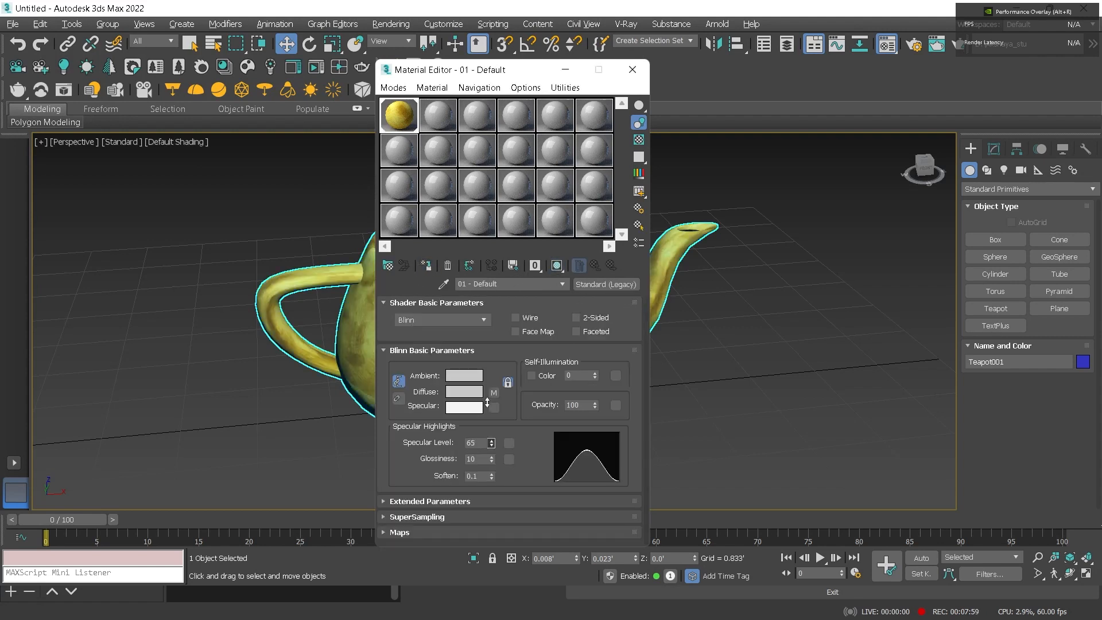
{"action": "left_click_drag", "start_coordinate": [493, 458], "coordinate": [491, 433]}
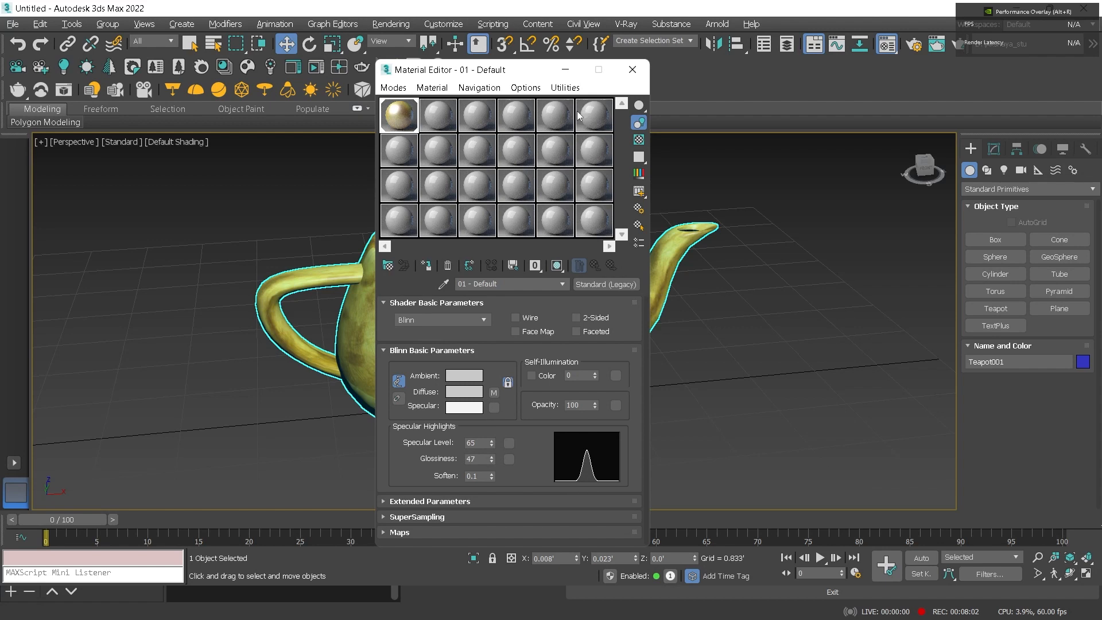
{"action": "left_click", "coordinate": [567, 68]}
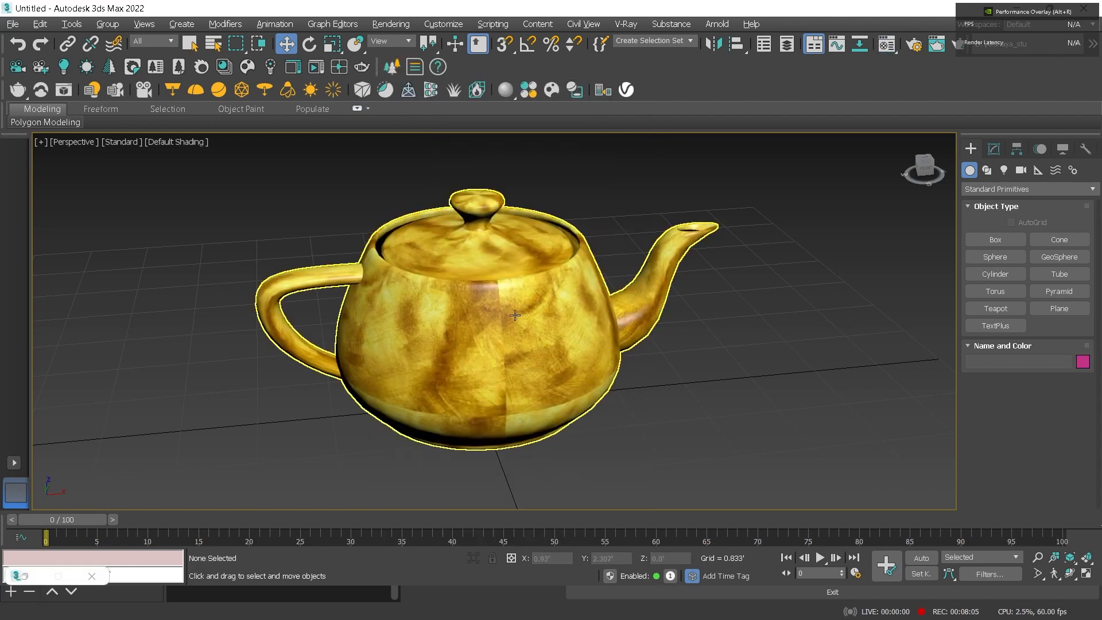
{"action": "middle_click_drag", "start_coordinate": [457, 337], "coordinate": [582, 354], "text": "alt"}
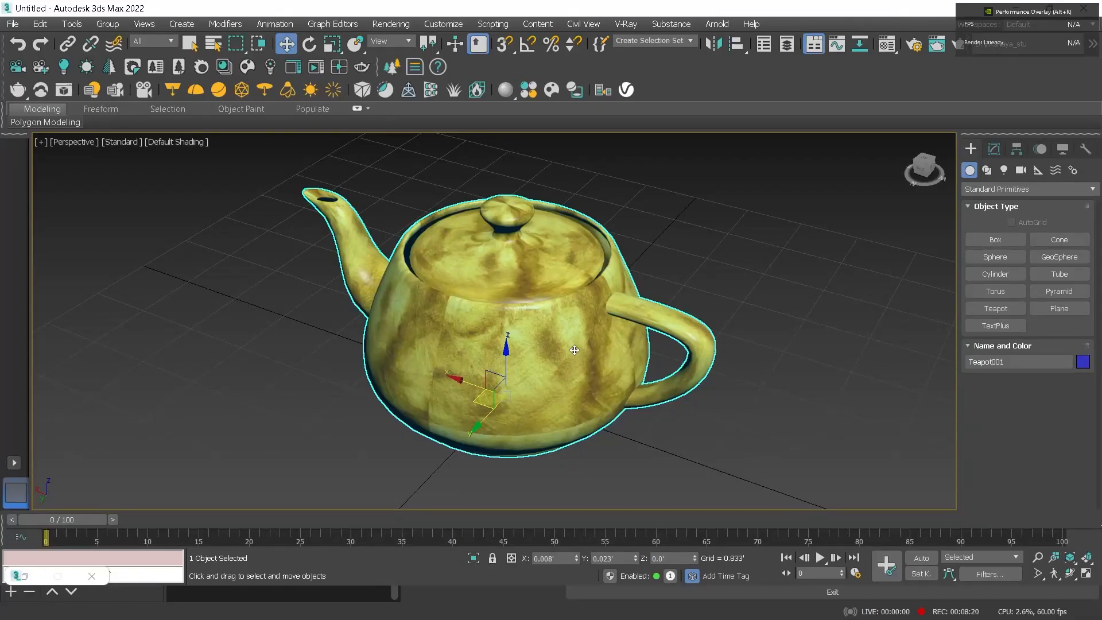
{"action": "middle_click_drag", "start_coordinate": [590, 322], "coordinate": [666, 298], "text": "alt"}
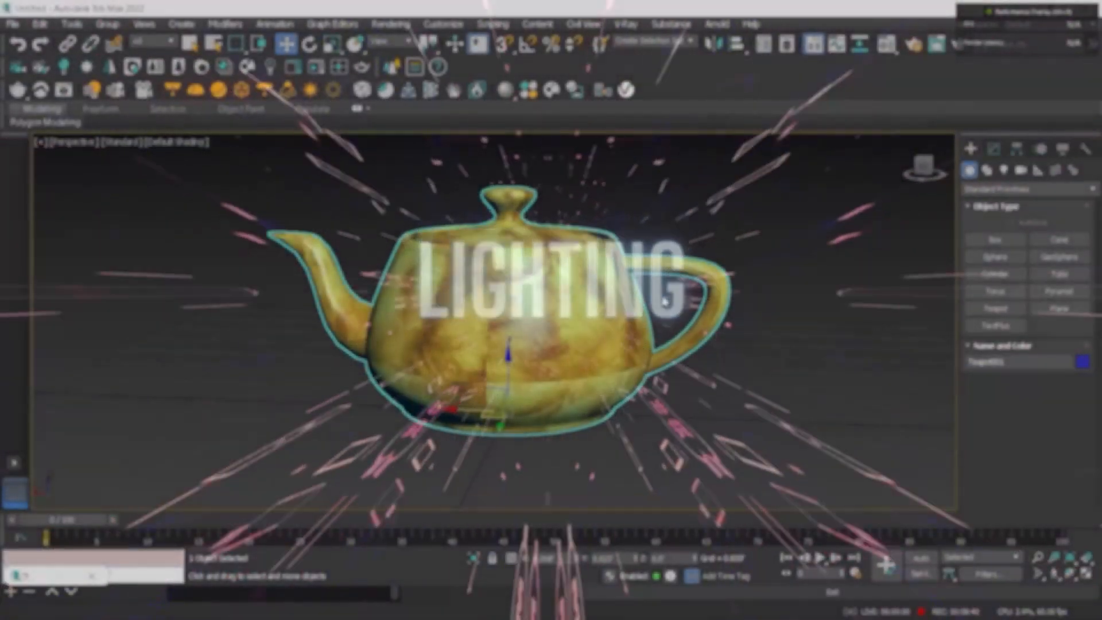
Create a ground plane about 23.2' by 23.2' beneath the teapot
{"action": "left_click", "coordinate": [1076, 312]}
{"action": "scroll", "coordinate": [793, 360], "scroll_direction": "down", "scroll_amount": 5}
{"action": "middle_click_drag", "start_coordinate": [665, 351], "coordinate": [684, 393], "text": "alt"}
{"action": "left_click_drag", "start_coordinate": [684, 394], "coordinate": [942, 454]}
{"action": "scroll", "coordinate": [747, 402], "scroll_direction": "up", "scroll_amount": 5}
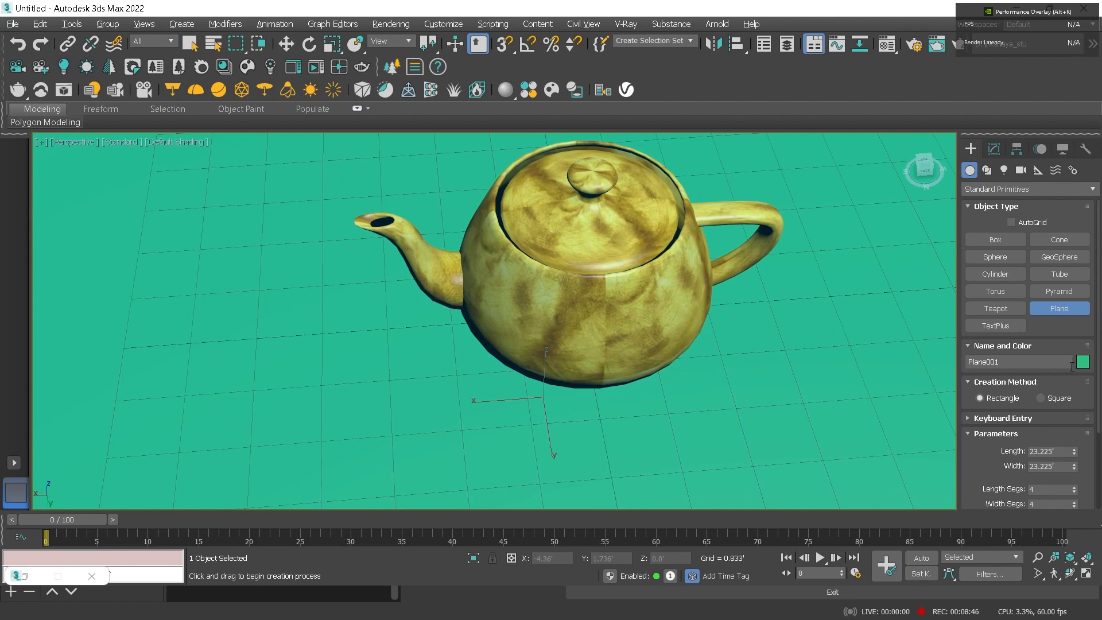
Set the plane's object color to light grey
{"action": "left_click", "coordinate": [1082, 362]}
{"action": "left_click", "coordinate": [635, 332]}
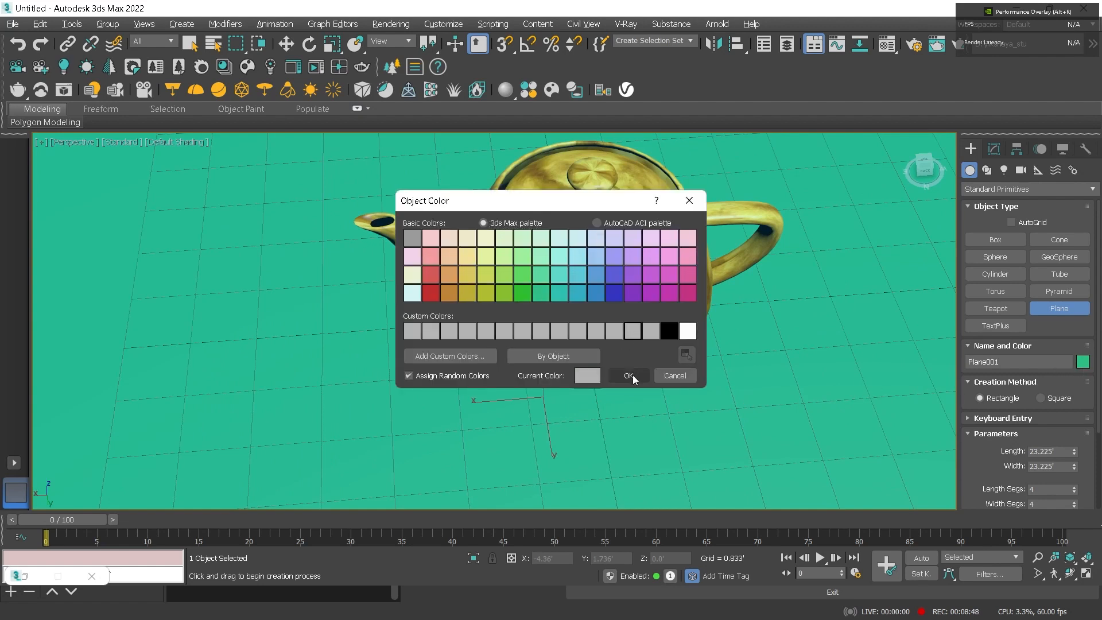
{"action": "left_click", "coordinate": [628, 376]}
{"action": "scroll", "coordinate": [522, 364], "scroll_direction": "up", "scroll_amount": 1}
Create a Standard Omni light on the plane beside the teapot's spout
{"action": "left_click", "coordinate": [1004, 170]}
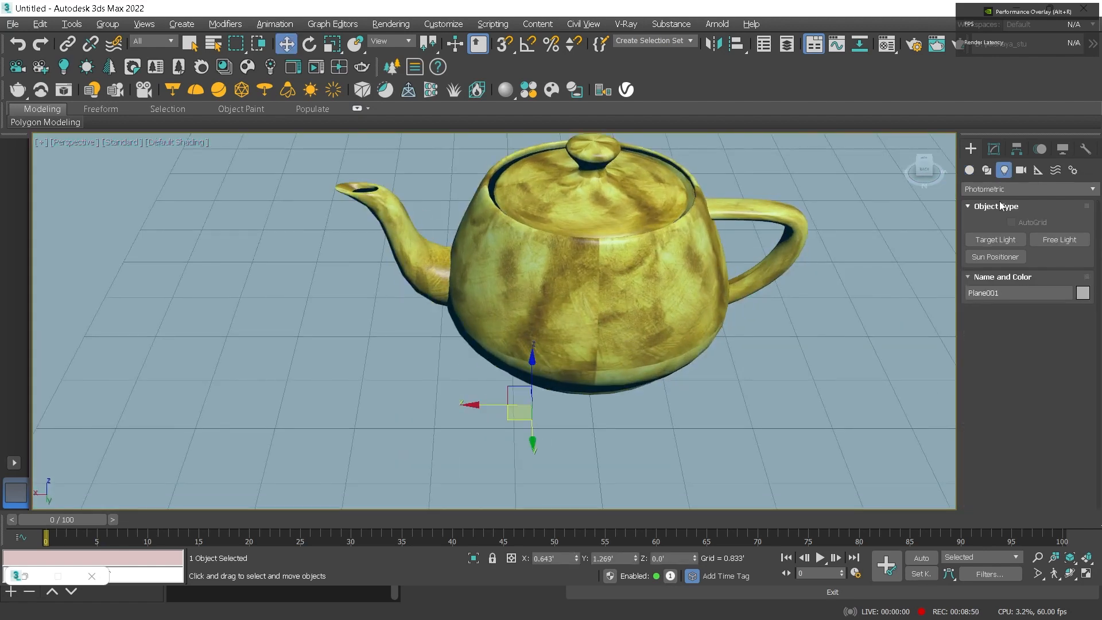
{"action": "left_click", "coordinate": [1003, 191]}
{"action": "left_click", "coordinate": [1004, 223]}
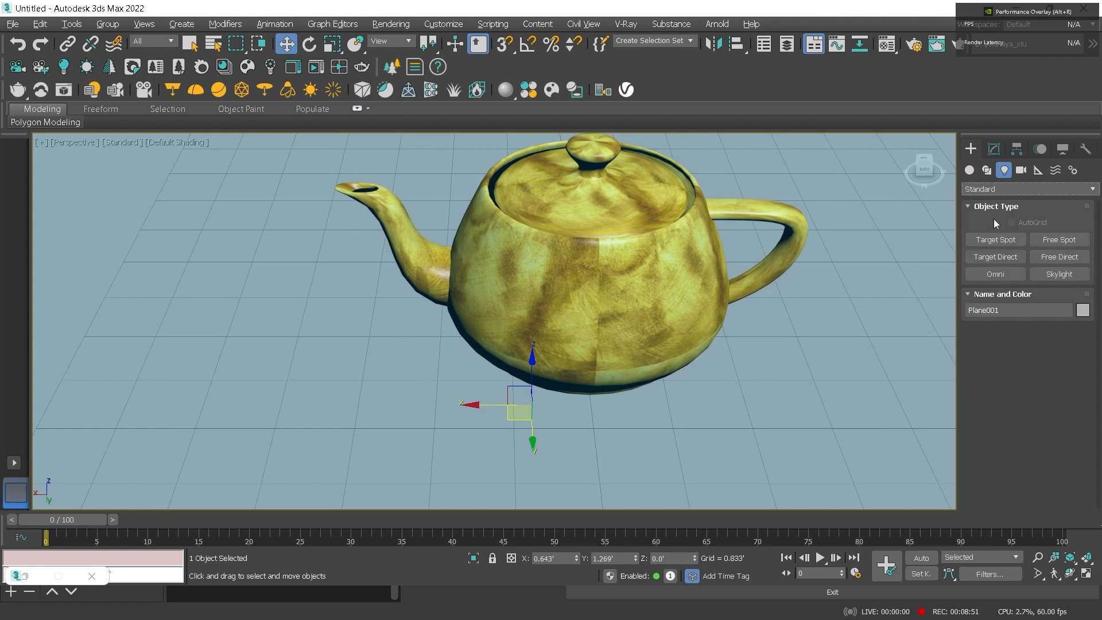
{"action": "left_click", "coordinate": [1008, 274]}
{"action": "left_click", "coordinate": [314, 372]}
Raise the Omni light above the teapot to a Z position of about 3.5'
{"action": "key", "text": "w"}
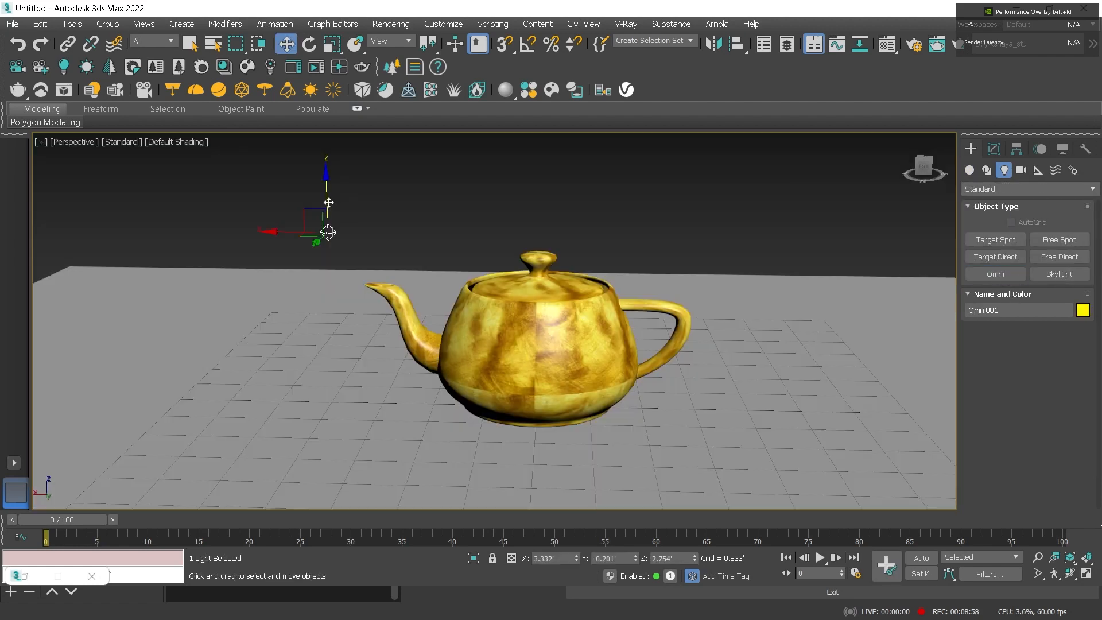
{"action": "left_click_drag", "start_coordinate": [327, 203], "coordinate": [327, 153]}
{"action": "middle_click_drag", "start_coordinate": [333, 155], "coordinate": [375, 247], "text": "alt"}
{"action": "middle_click_drag", "start_coordinate": [432, 266], "coordinate": [292, 295]}
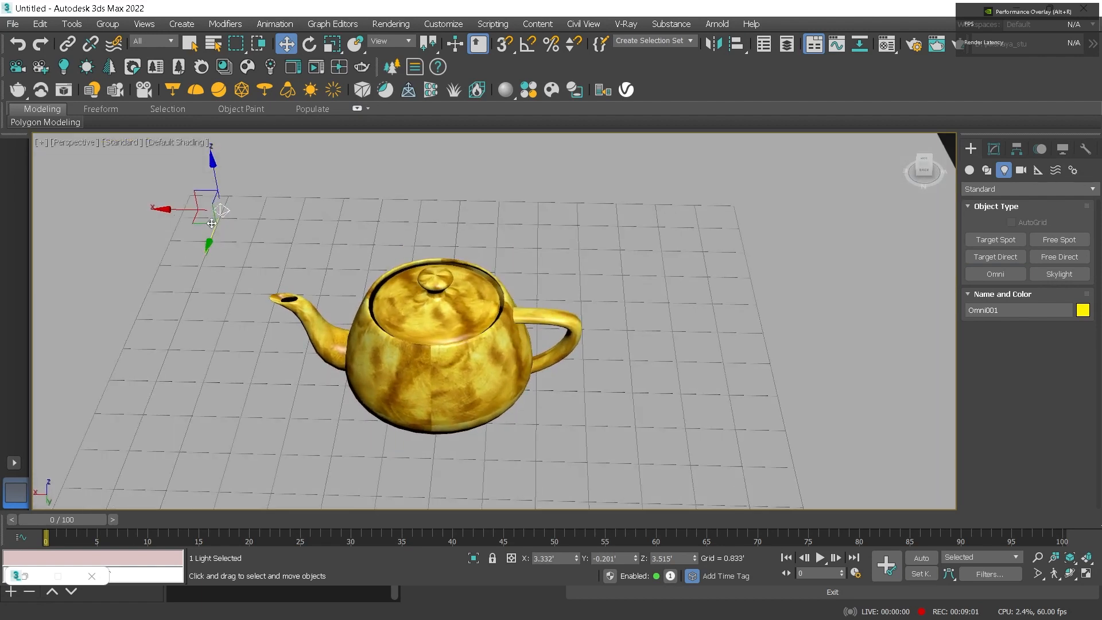
Switch the perspective viewport's rendering from Standard to High Quality so the Omni light and shadows display on the teapot
{"action": "left_click", "coordinate": [166, 143]}
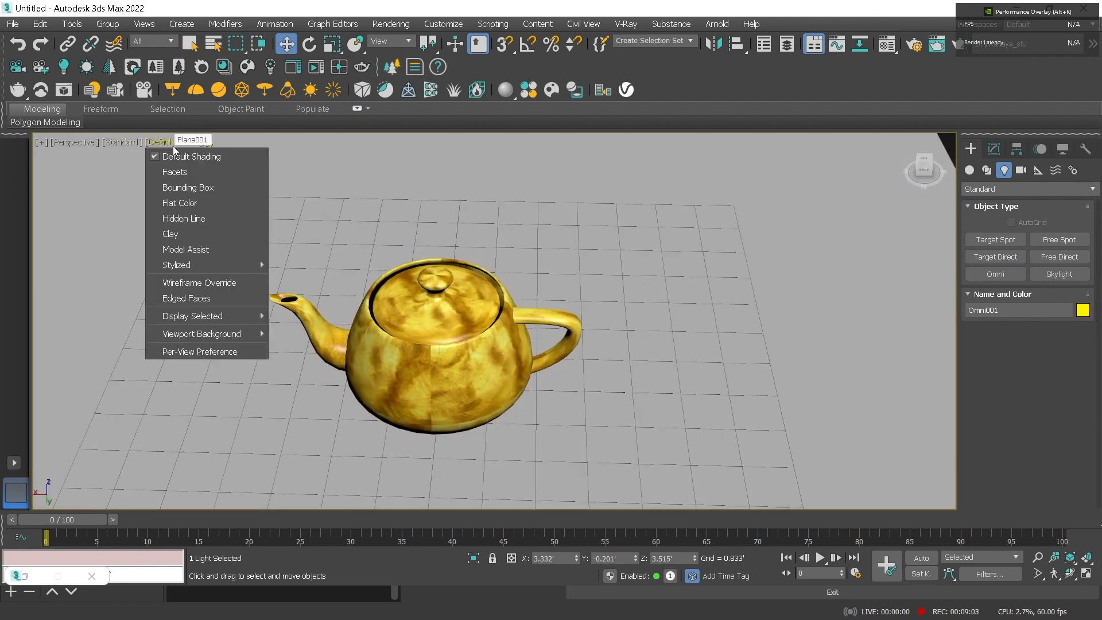
{"action": "left_click", "coordinate": [132, 144]}
{"action": "left_click", "coordinate": [128, 143]}
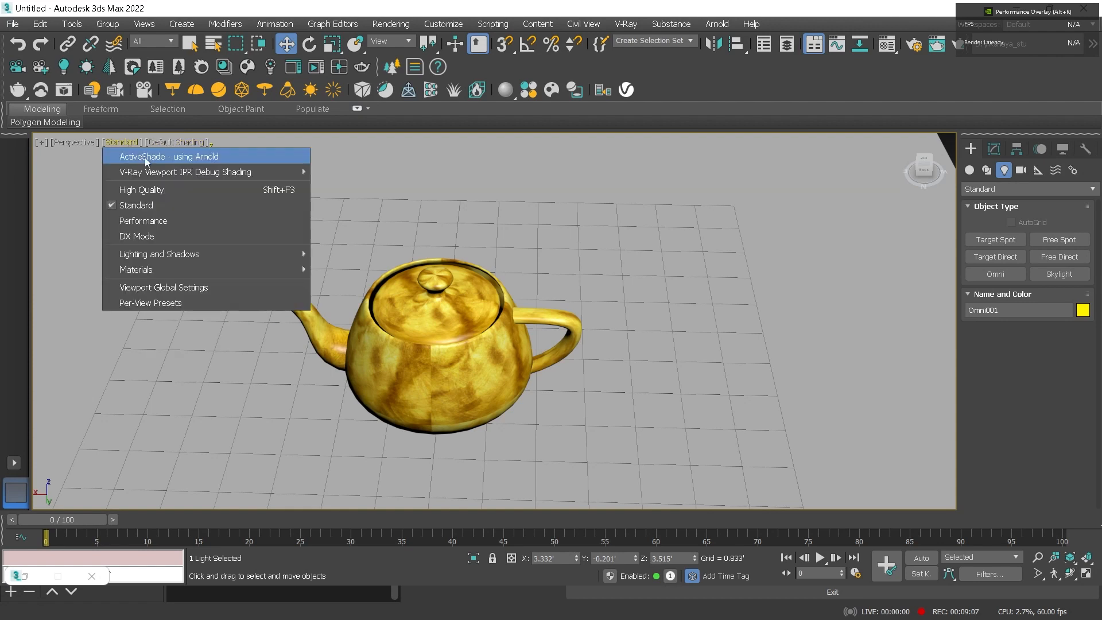
{"action": "left_click", "coordinate": [195, 189]}
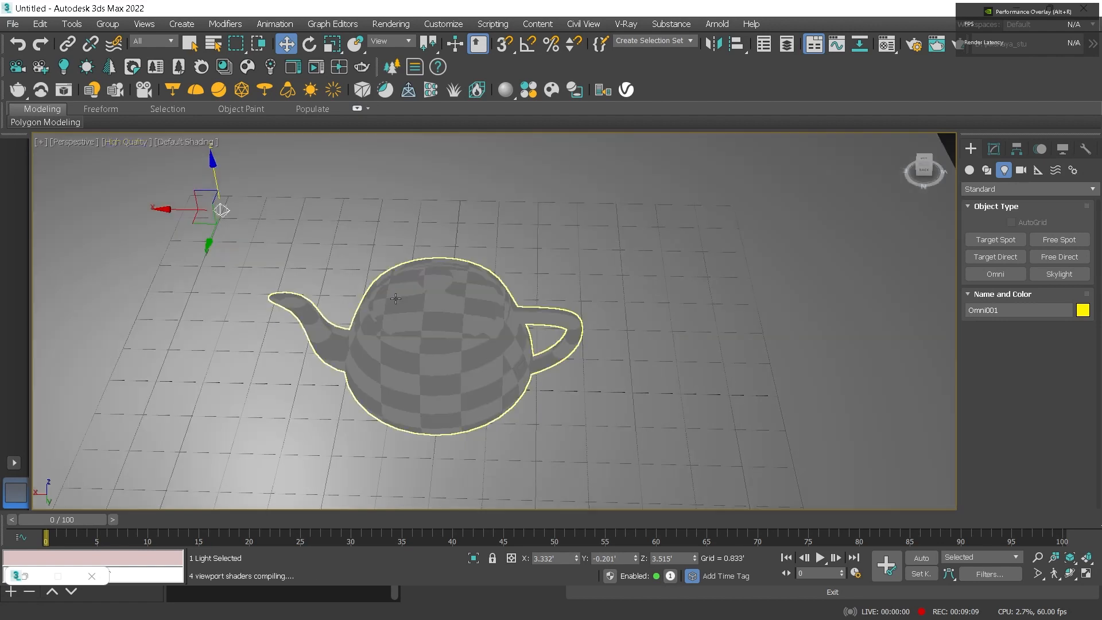
{"action": "scroll", "coordinate": [446, 315], "scroll_direction": "up", "scroll_amount": 1}
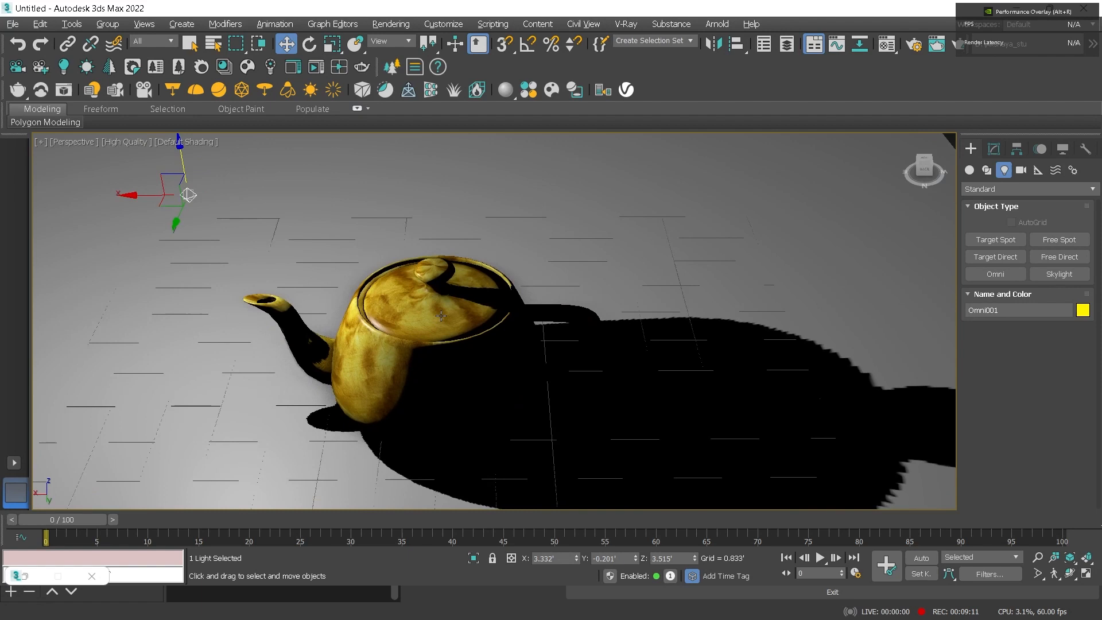
{"action": "middle_click_drag", "start_coordinate": [453, 317], "coordinate": [464, 291]}
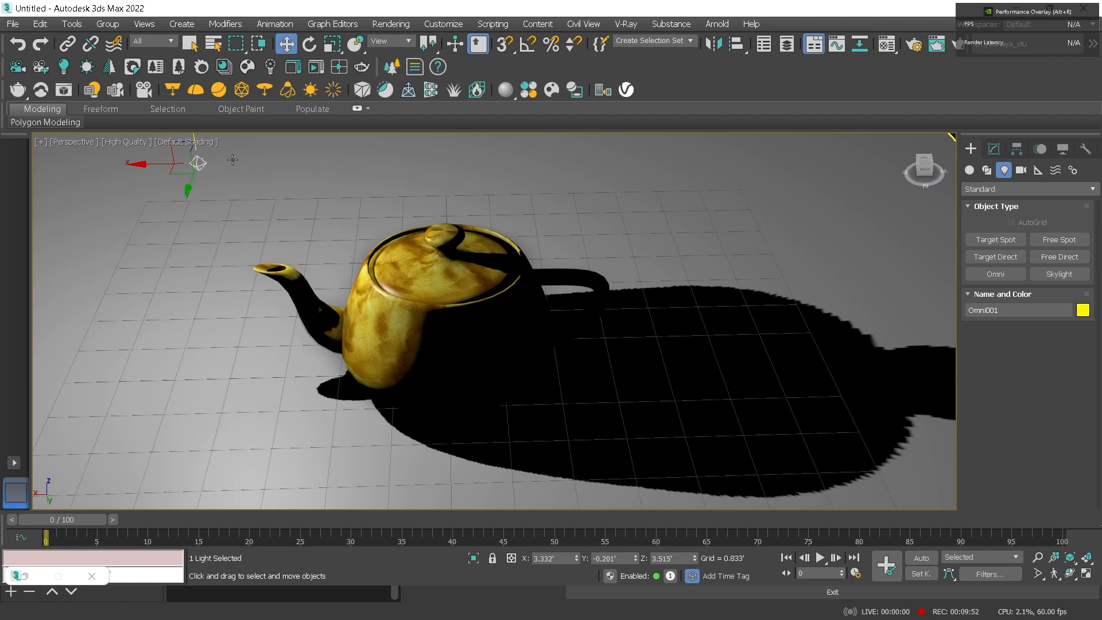
With Auto Key on, animate the teapot rotating about one full turn around its vertical axis from frame 0 to frame 60
{"action": "left_click", "coordinate": [391, 282]}
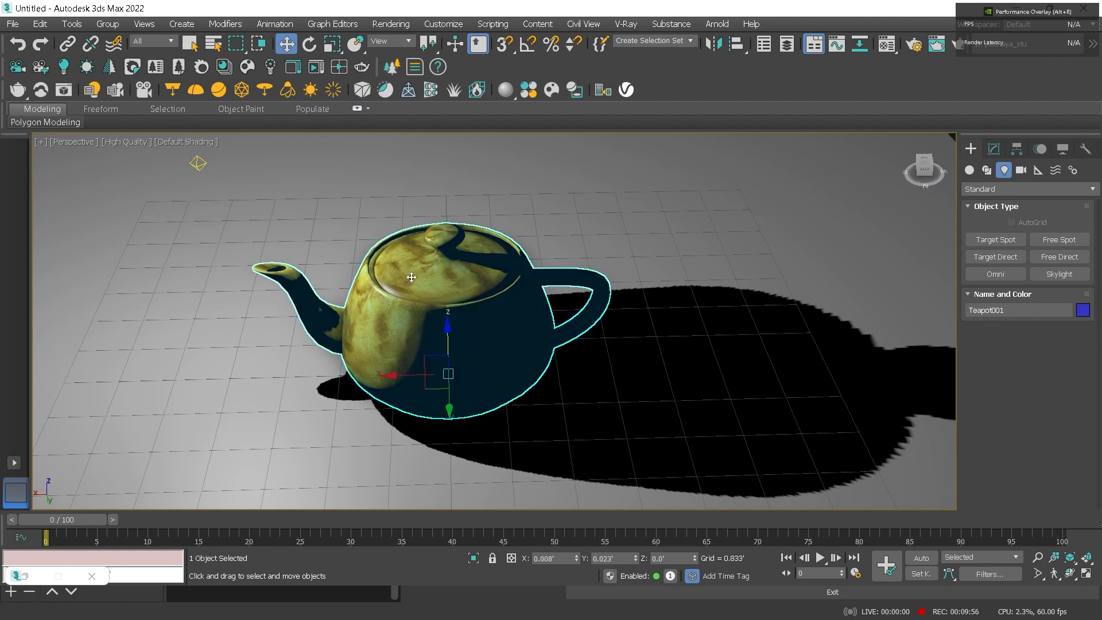
{"action": "left_click", "coordinate": [651, 263]}
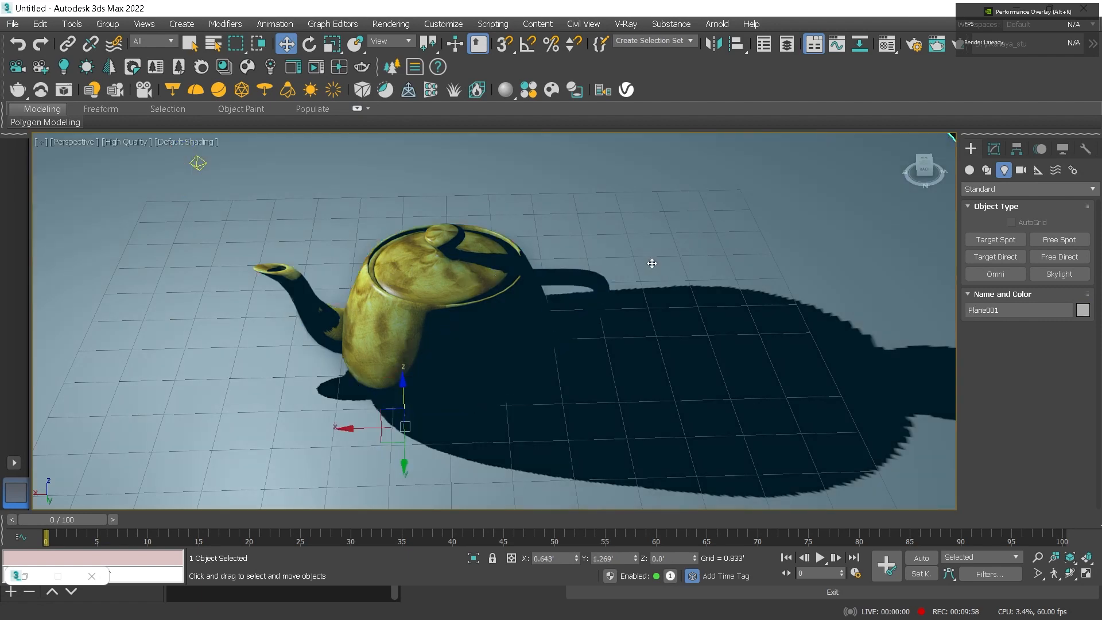
{"action": "left_click", "coordinate": [480, 343]}
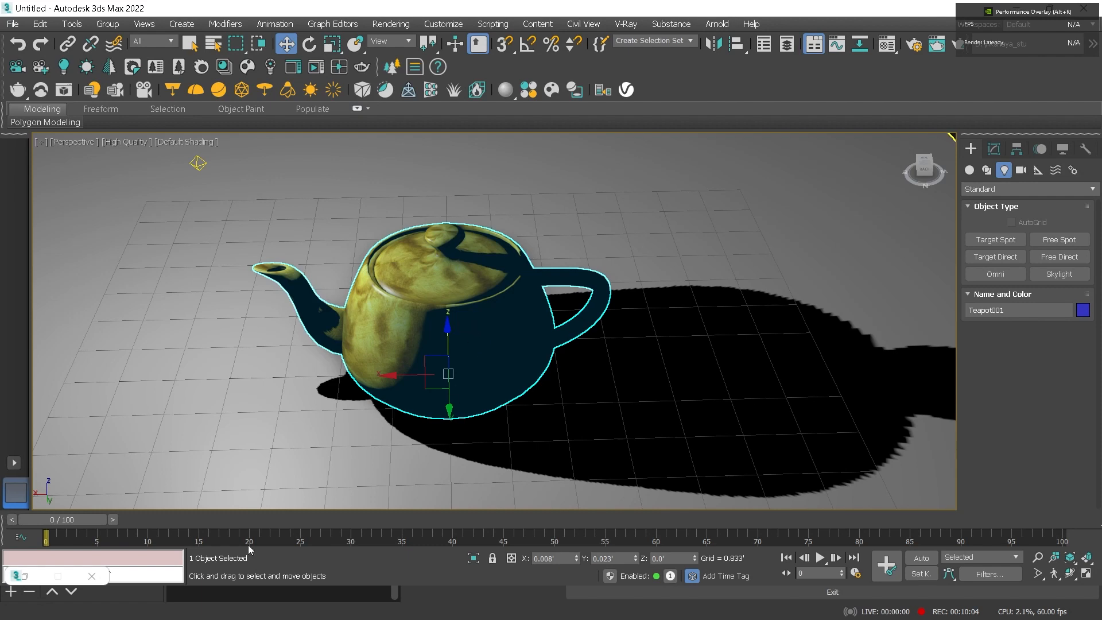
{"action": "mouse_move", "coordinate": [94, 522]}
{"action": "left_mouse_down"}
{"action": "mouse_move", "coordinate": [419, 517]}
{"action": "mouse_move", "coordinate": [116, 504]}
{"action": "mouse_move", "coordinate": [87, 514]}
{"action": "left_mouse_up"}
{"action": "key", "text": "w"}
{"action": "key", "text": "e"}
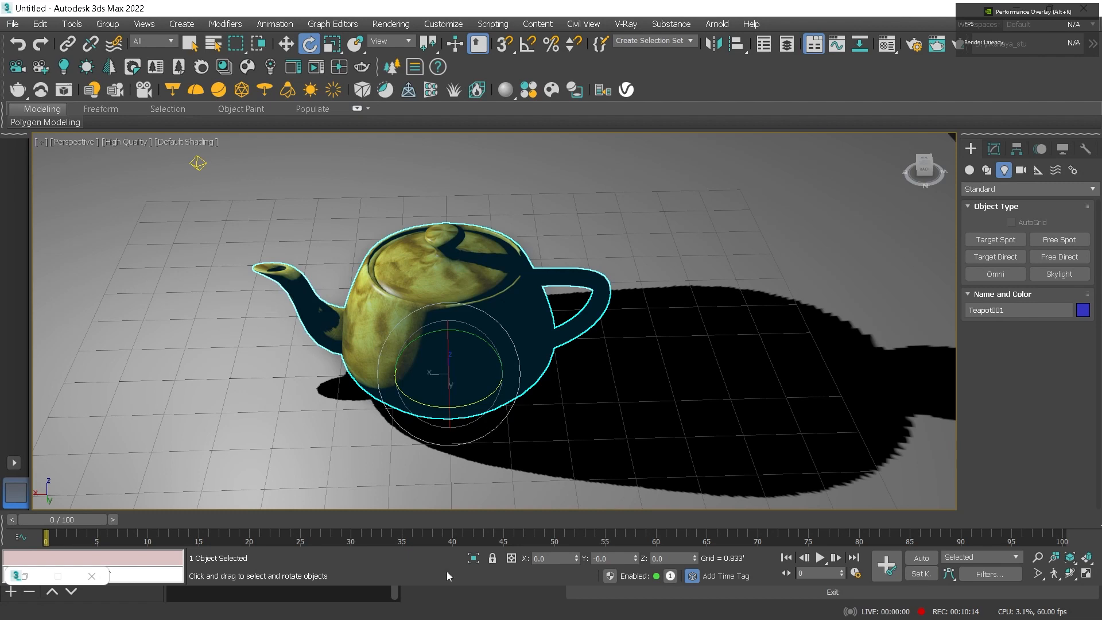
{"action": "left_click", "coordinate": [921, 558]}
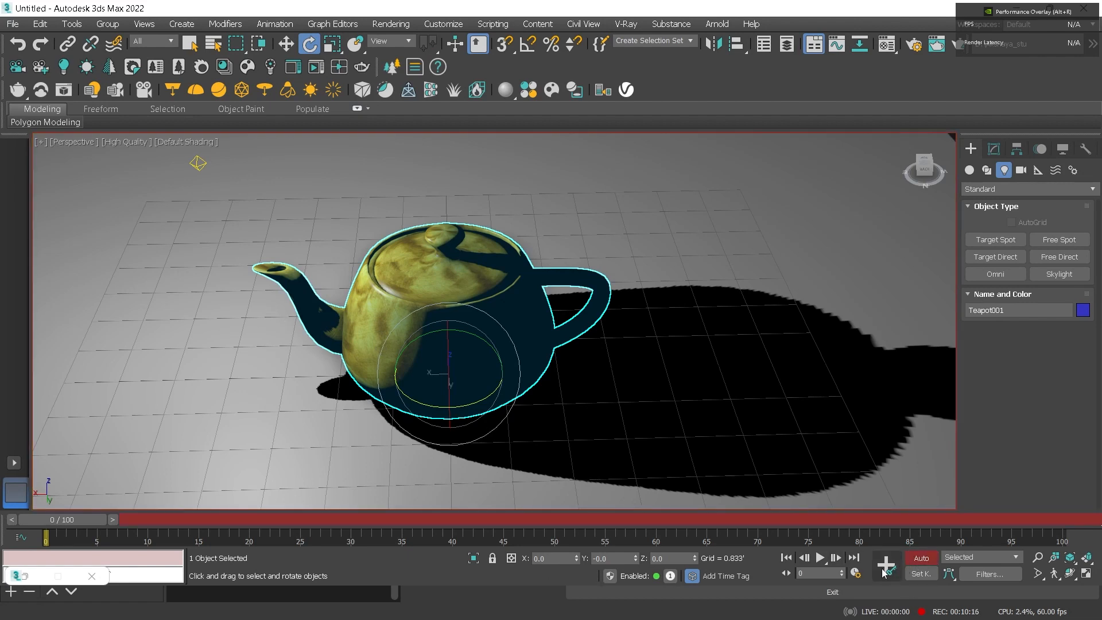
{"action": "left_click_drag", "start_coordinate": [73, 520], "coordinate": [668, 525]}
{"action": "key", "text": "e"}
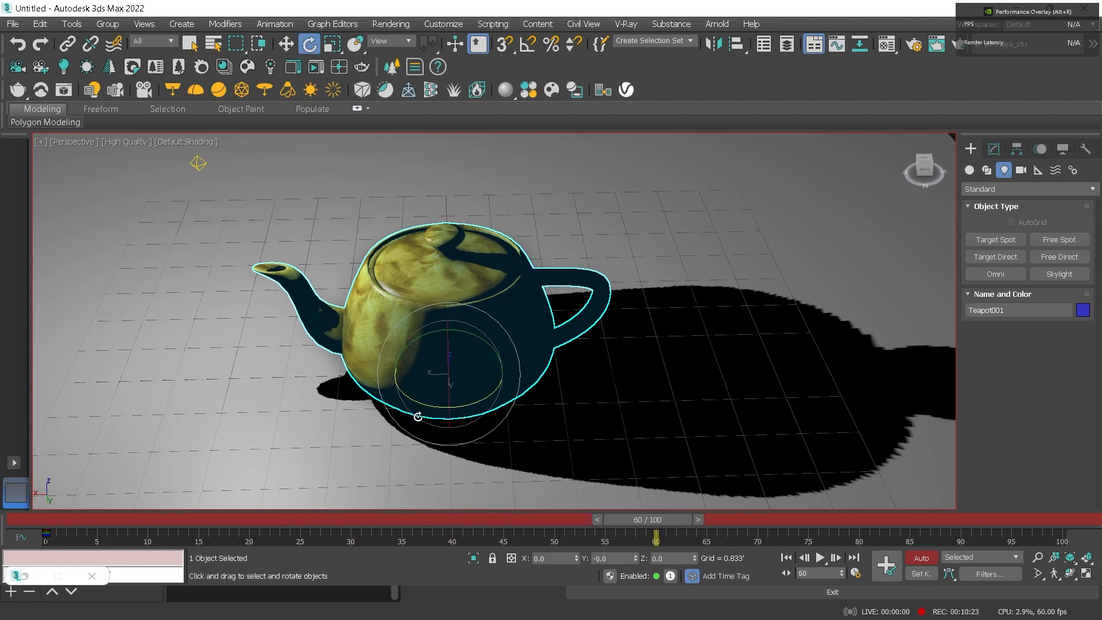
{"action": "left_click_drag", "start_coordinate": [471, 401], "coordinate": [29, 356]}
{"action": "left_click_drag", "start_coordinate": [646, 519], "coordinate": [51, 518]}
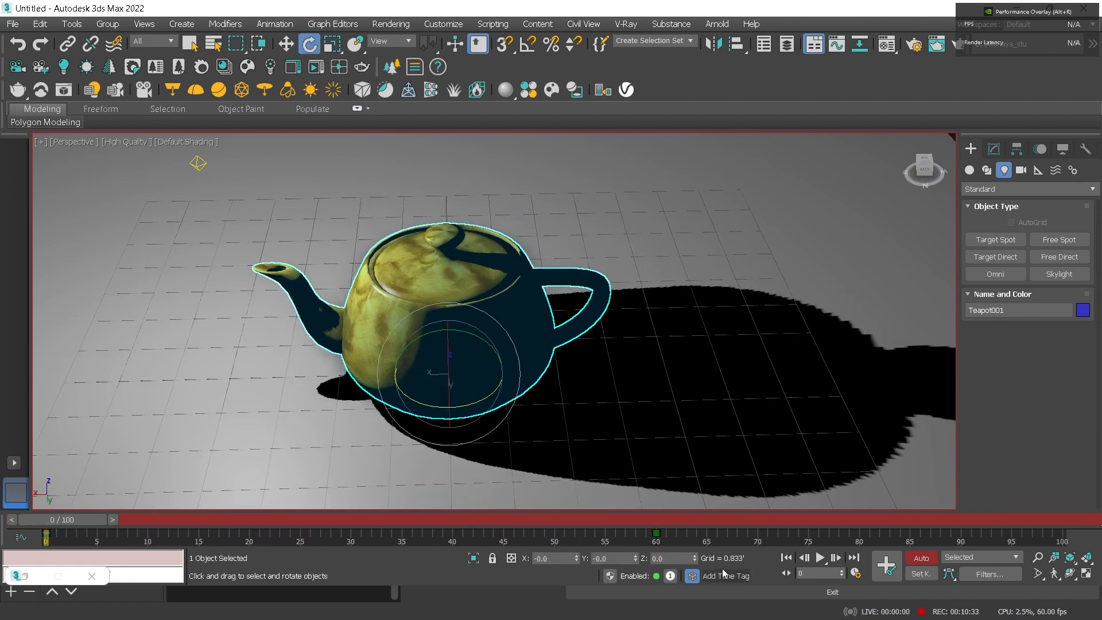
Play the teapot's rotation animation and turn Auto Key off
{"action": "left_click", "coordinate": [820, 558]}
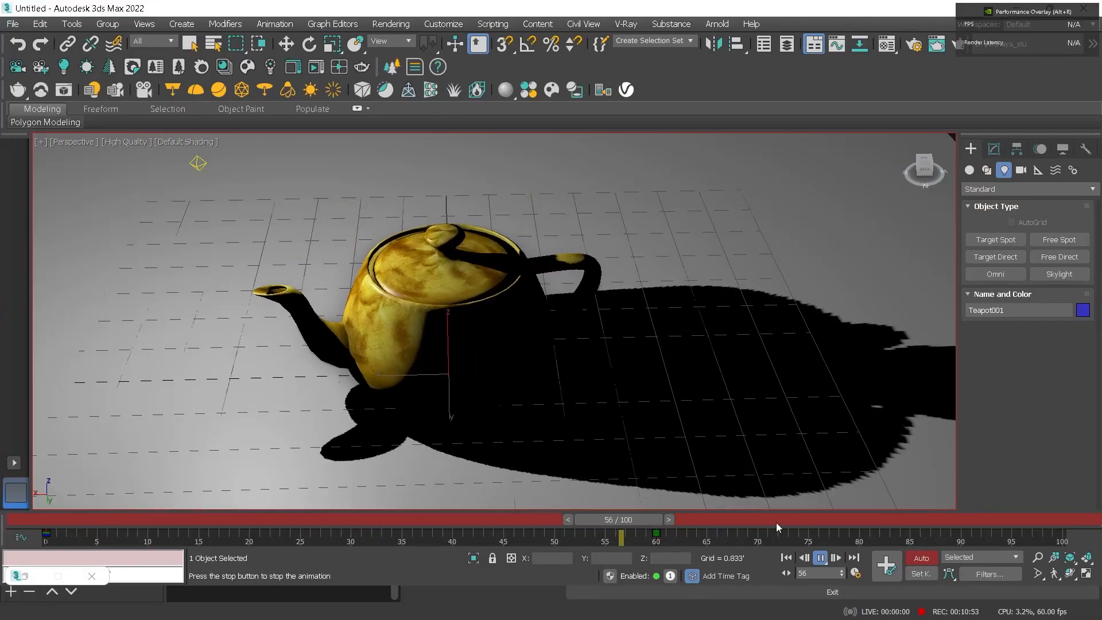
{"action": "left_click", "coordinate": [919, 560]}
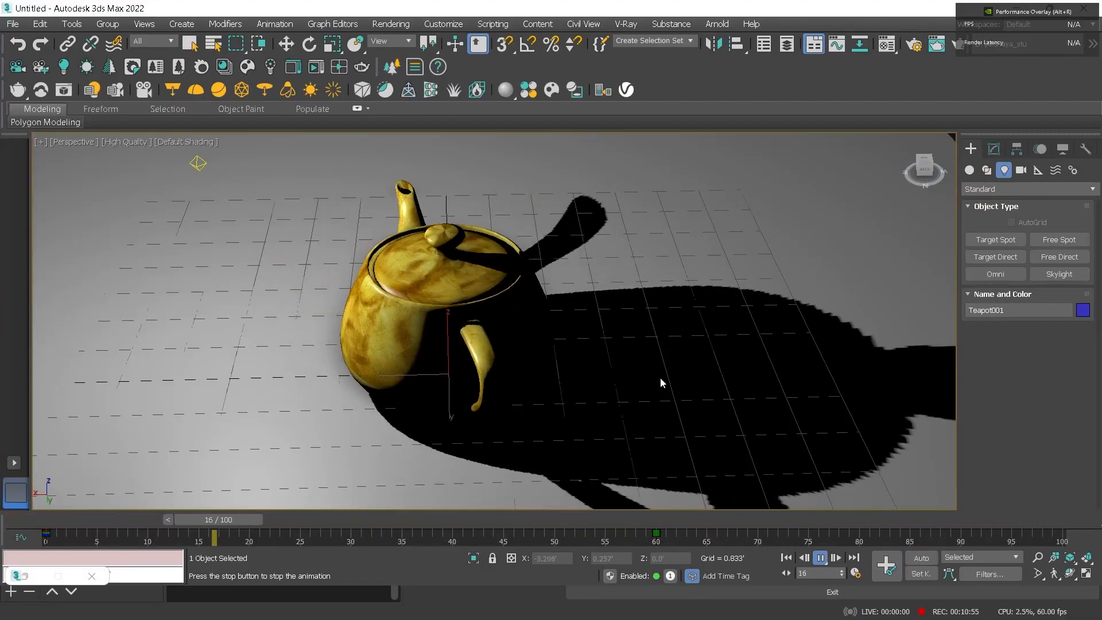
{"action": "right_click", "coordinate": [567, 344]}
{"action": "left_click", "coordinate": [489, 298]}
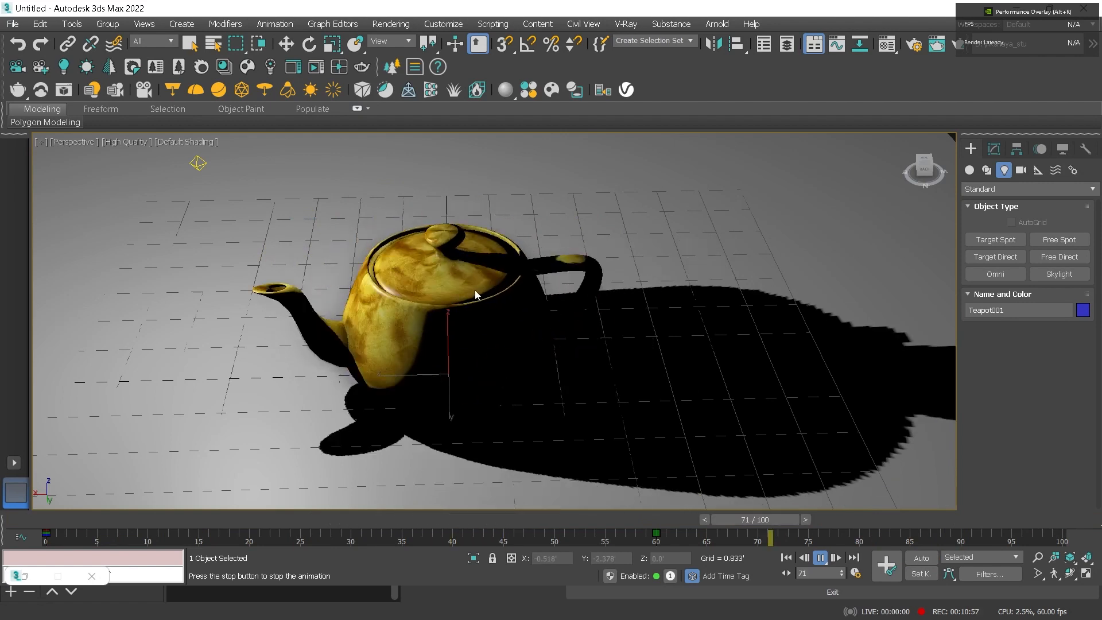
{"action": "right_click", "coordinate": [374, 269]}
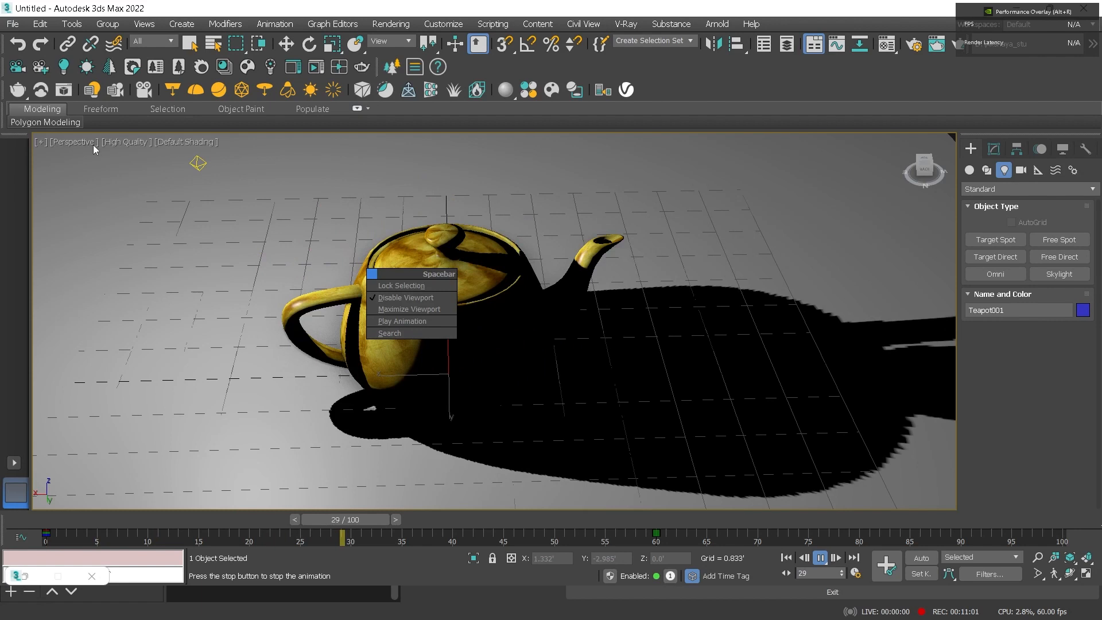
{"action": "left_click", "coordinate": [397, 234]}
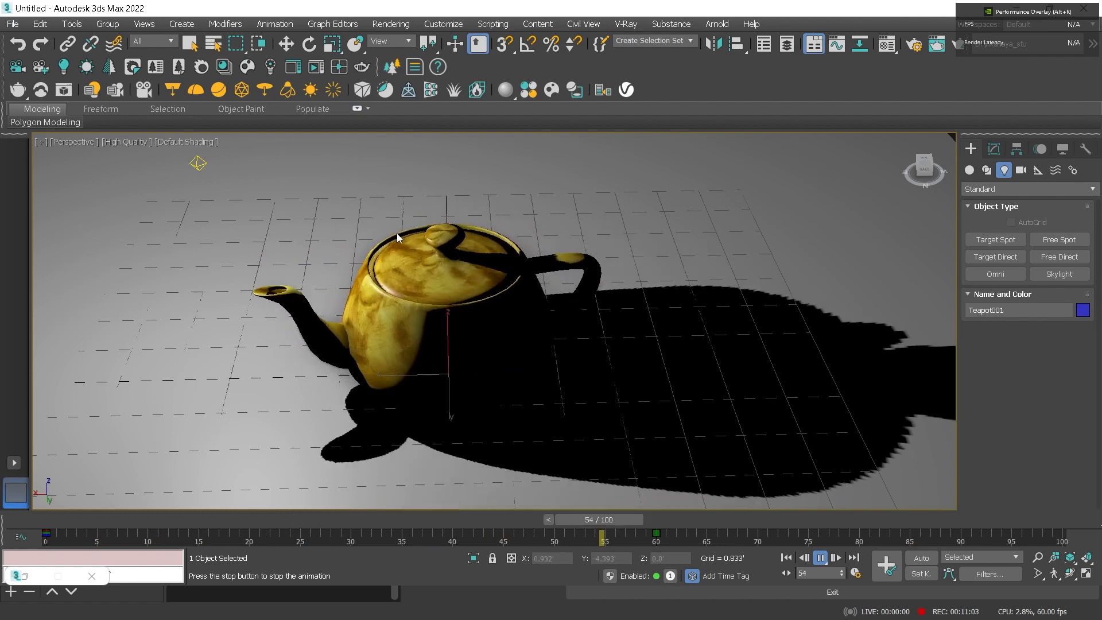
Create a camera from the current perspective view and show the safe frame in its viewport
{"action": "key", "text": "ctrl+c"}
{"action": "key", "text": "e"}
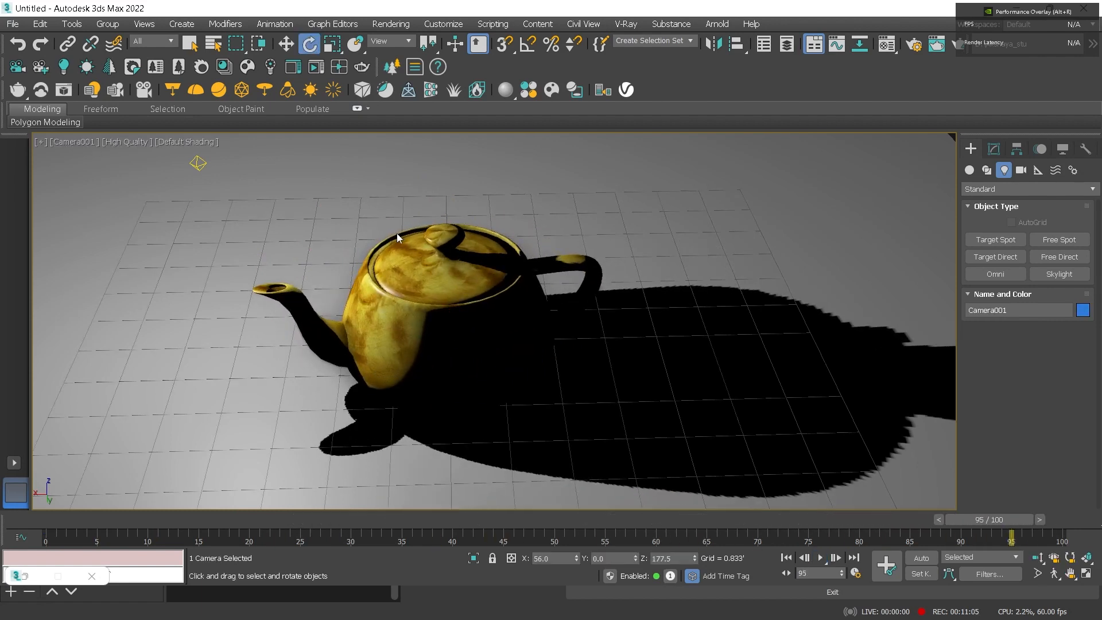
{"action": "left_click", "coordinate": [85, 144]}
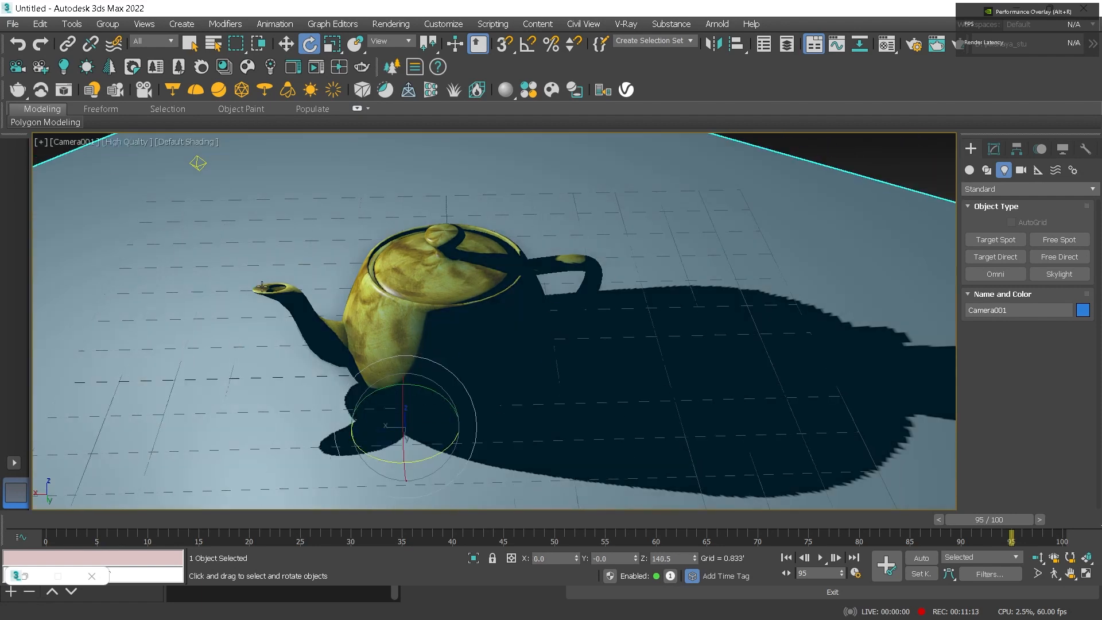
{"action": "key", "text": "shift+f"}
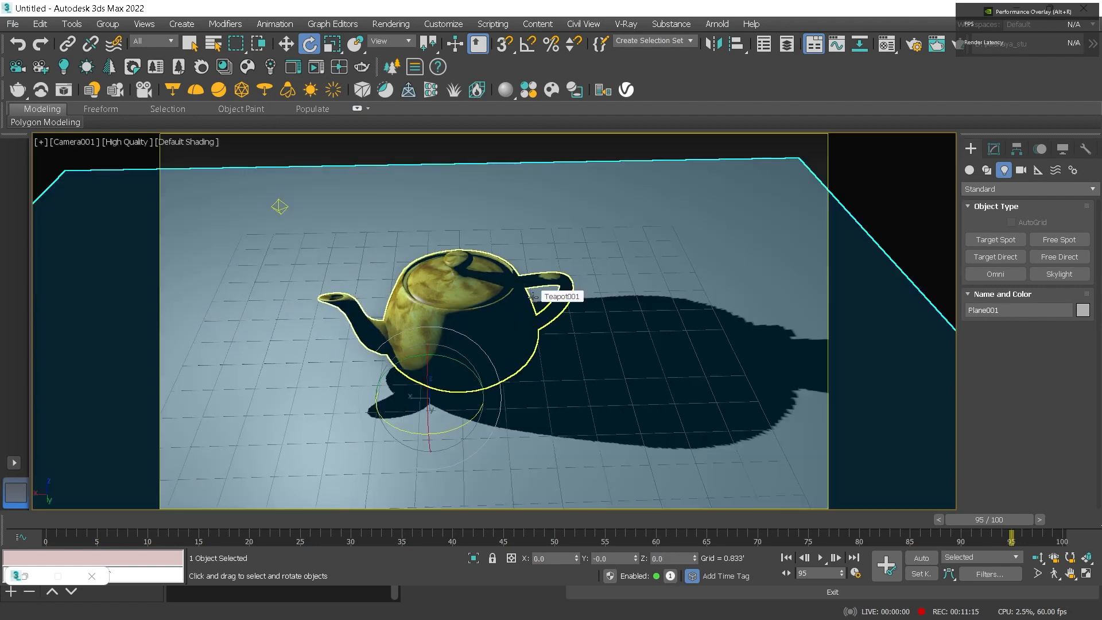
Dolly and pan the camera to frame the teapot and its shadow inside the safe frame
{"action": "left_click", "coordinate": [1038, 558]}
{"action": "mouse_move", "coordinate": [686, 401]}
{"action": "left_mouse_down"}
{"action": "mouse_move", "coordinate": [657, 371]}
{"action": "mouse_move", "coordinate": [674, 391]}
{"action": "left_mouse_up"}
{"action": "left_click", "coordinate": [1071, 573]}
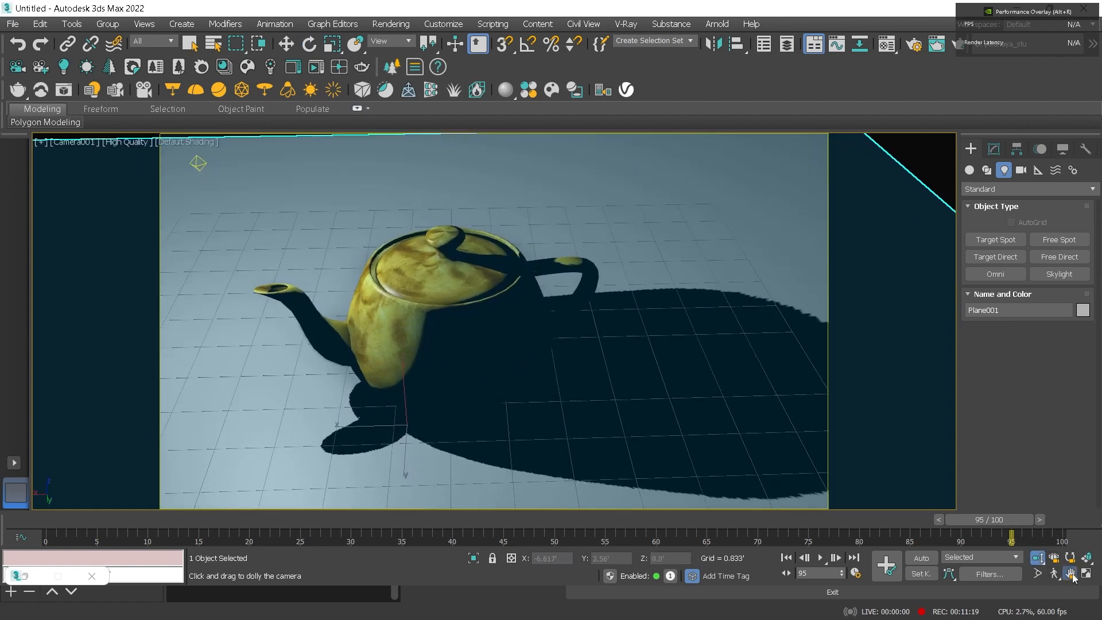
{"action": "left_click_drag", "start_coordinate": [611, 327], "coordinate": [610, 410]}
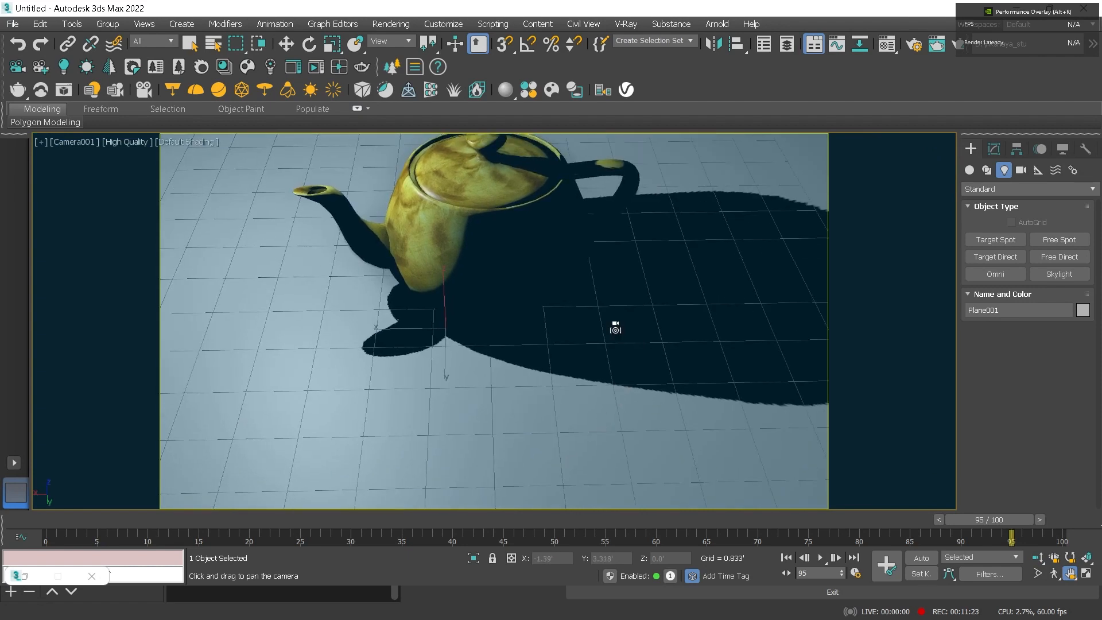
{"action": "left_click_drag", "start_coordinate": [615, 328], "coordinate": [583, 373]}
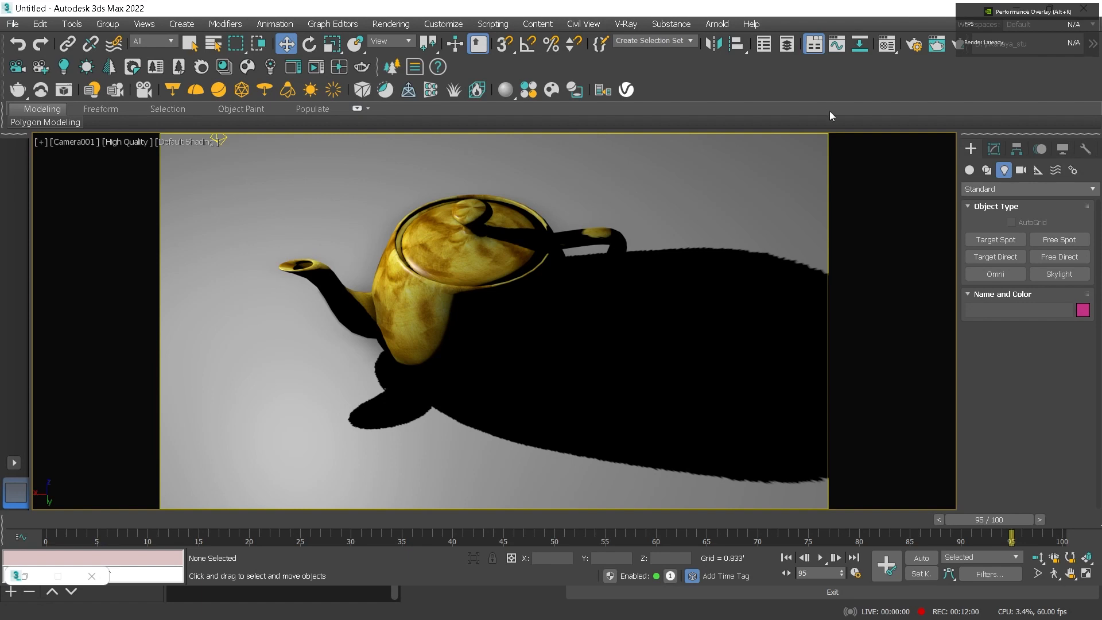
Capture a still image of the camera viewport without a label
{"action": "left_click", "coordinate": [72, 24]}
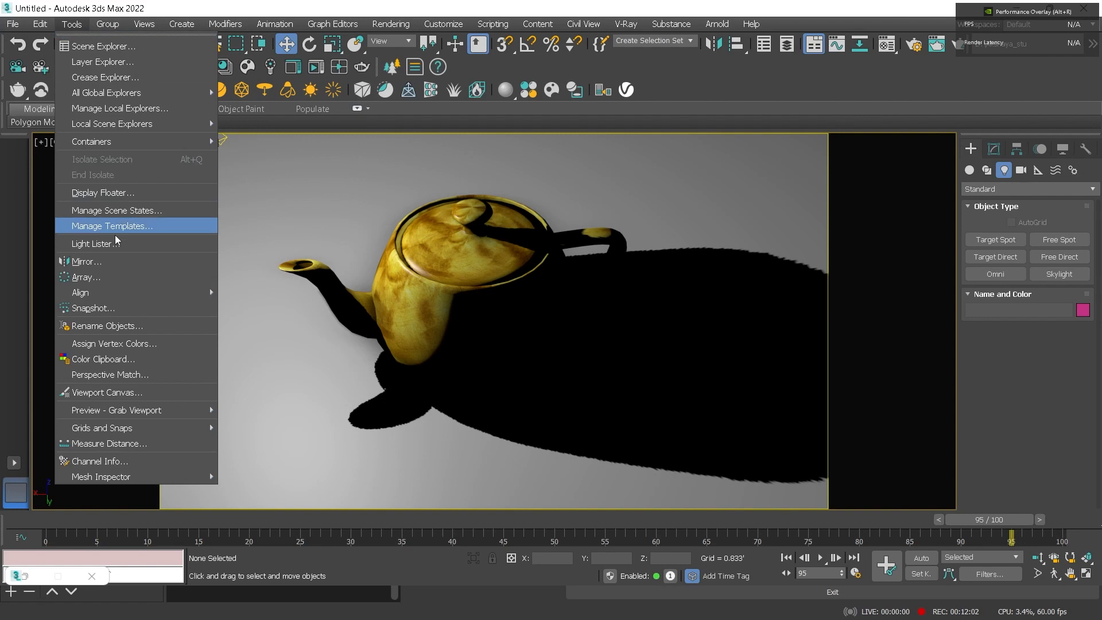
{"action": "mouse_move", "coordinate": [186, 418]}
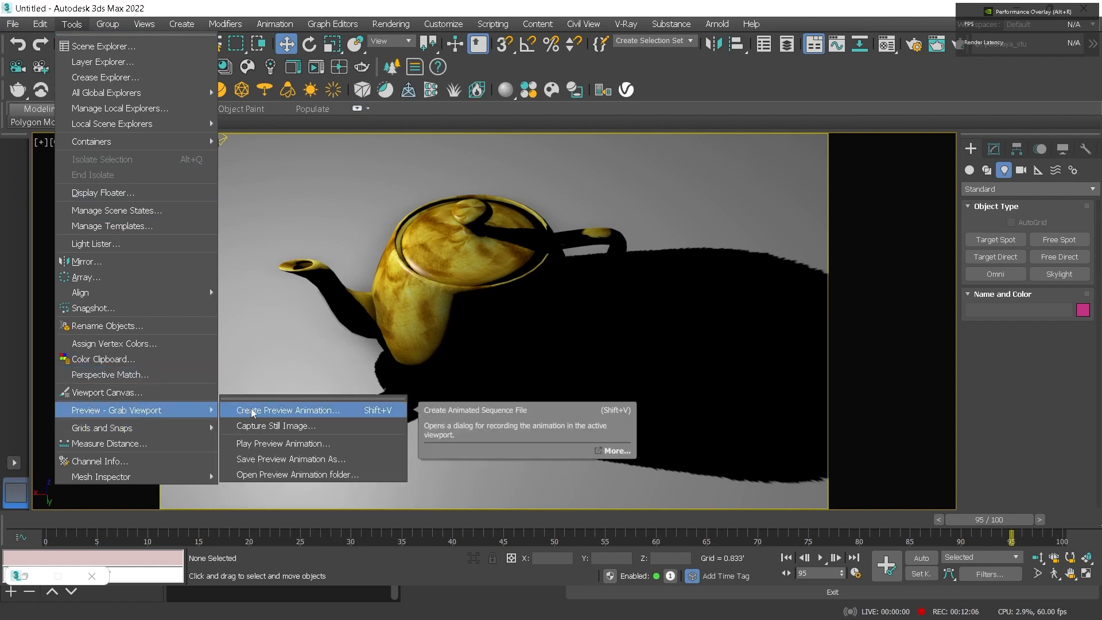
{"action": "left_click", "coordinate": [267, 429]}
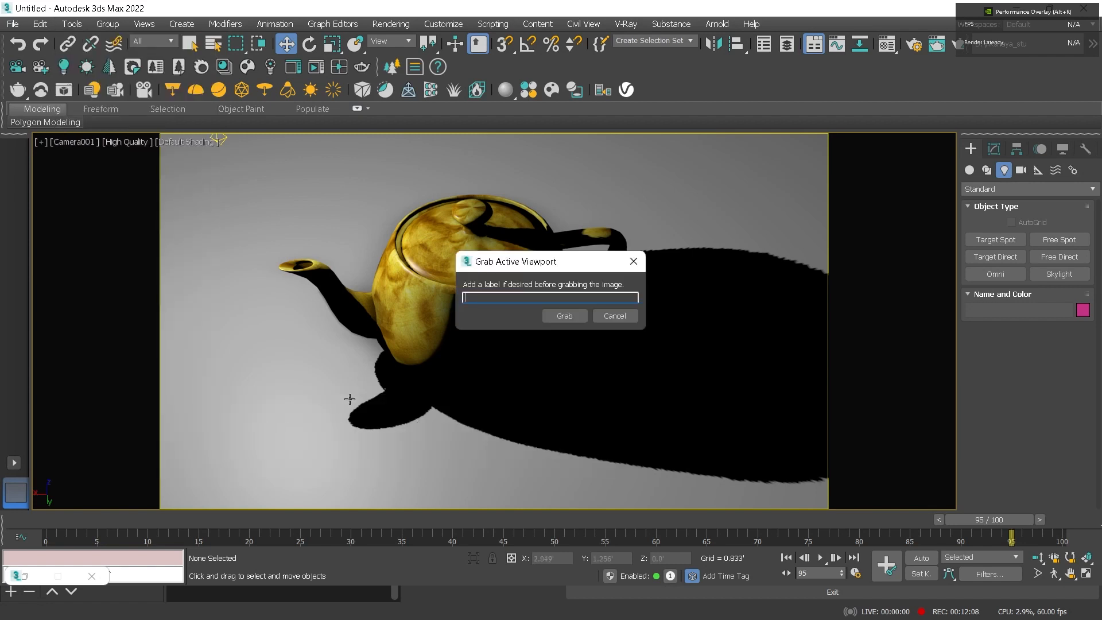
{"action": "left_click", "coordinate": [567, 315]}
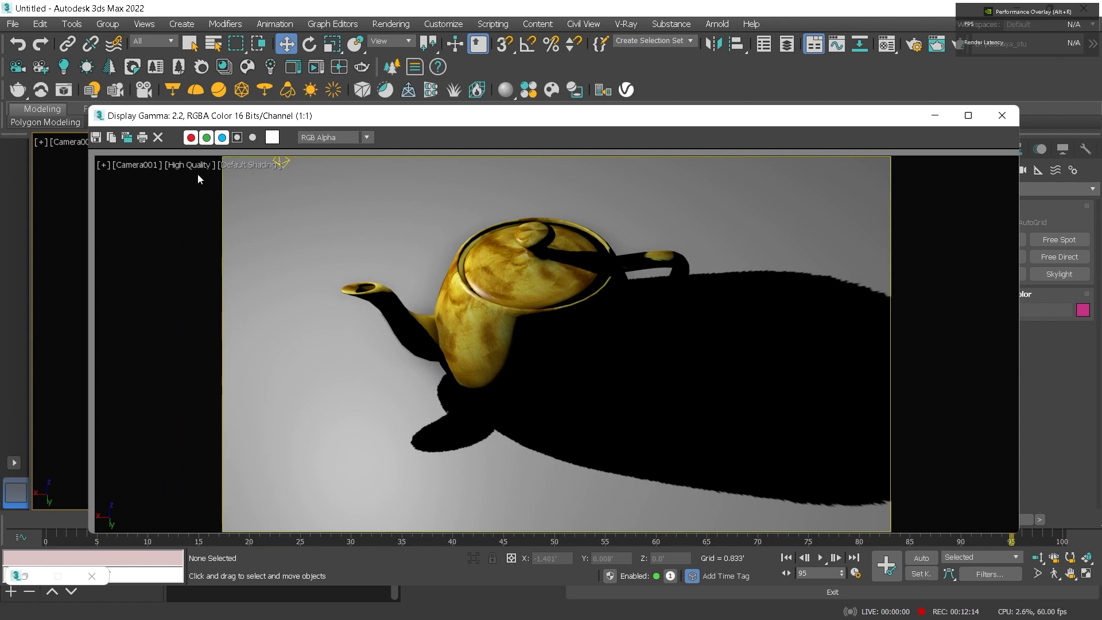
Save the captured image to the Desktop as a JPEG named teapot with quality 95, and close the image window
{"action": "left_click", "coordinate": [96, 137]}
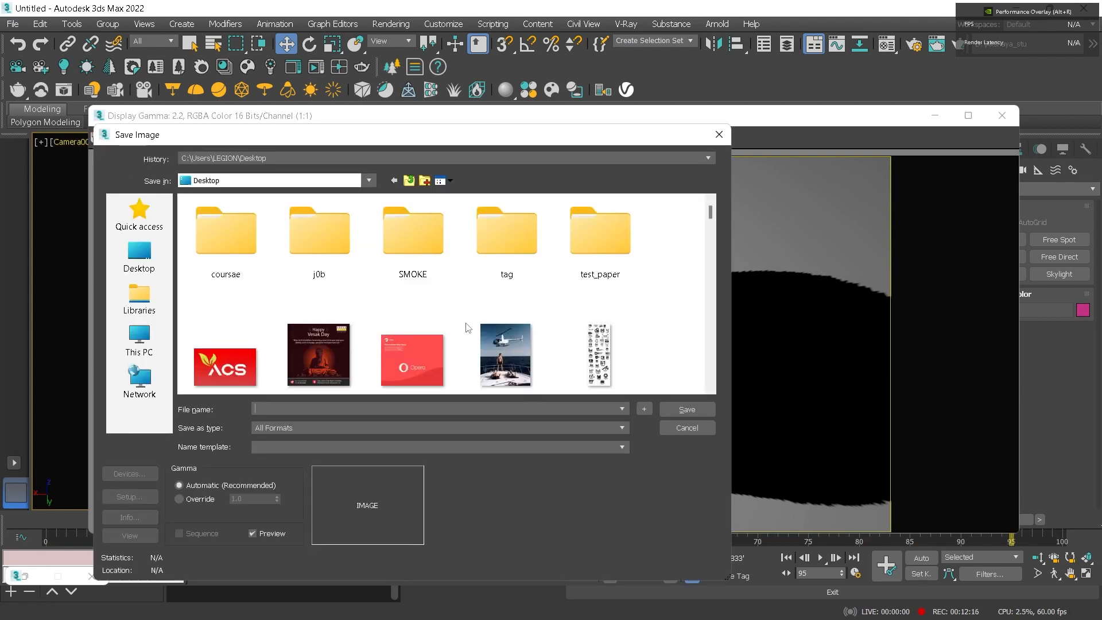
{"action": "left_click", "coordinate": [386, 432]}
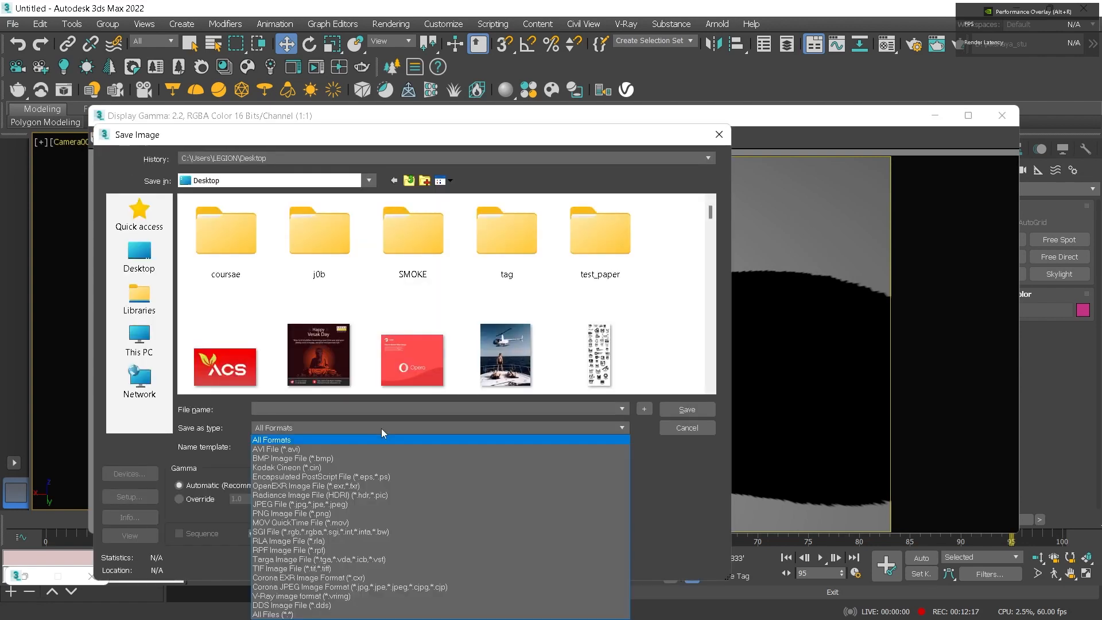
{"action": "left_click", "coordinate": [354, 505]}
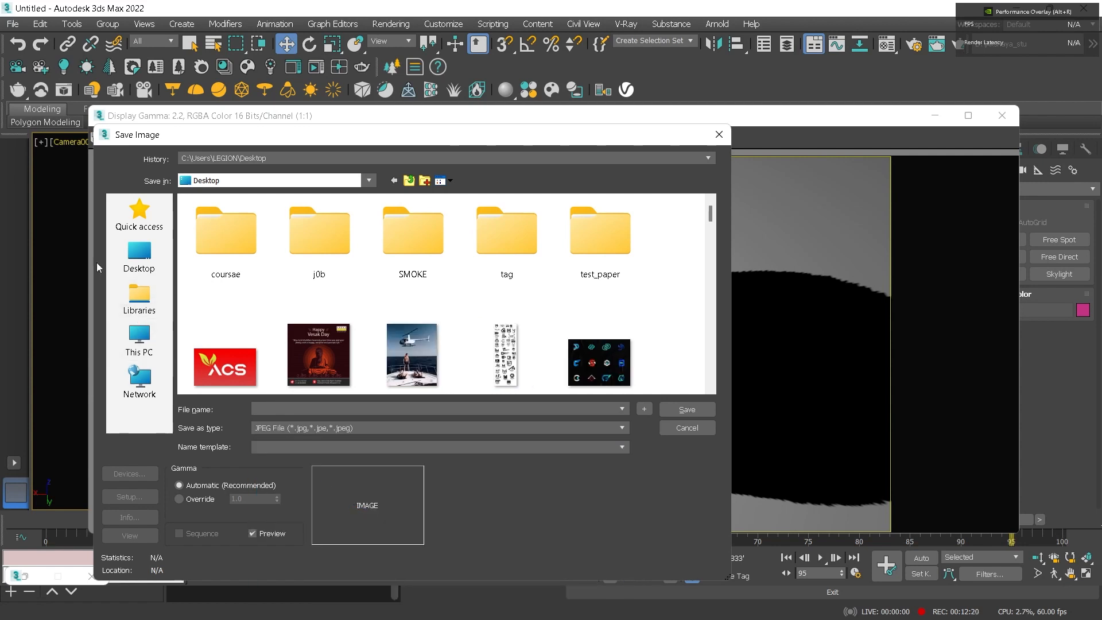
{"action": "left_click", "coordinate": [133, 253]}
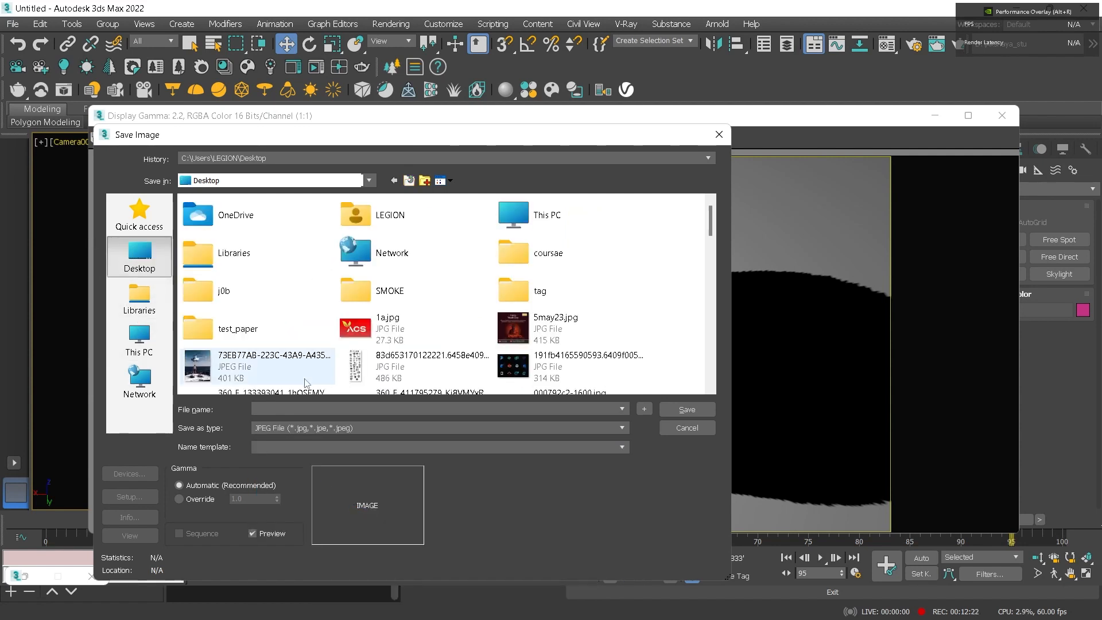
{"action": "left_click", "coordinate": [296, 406]}
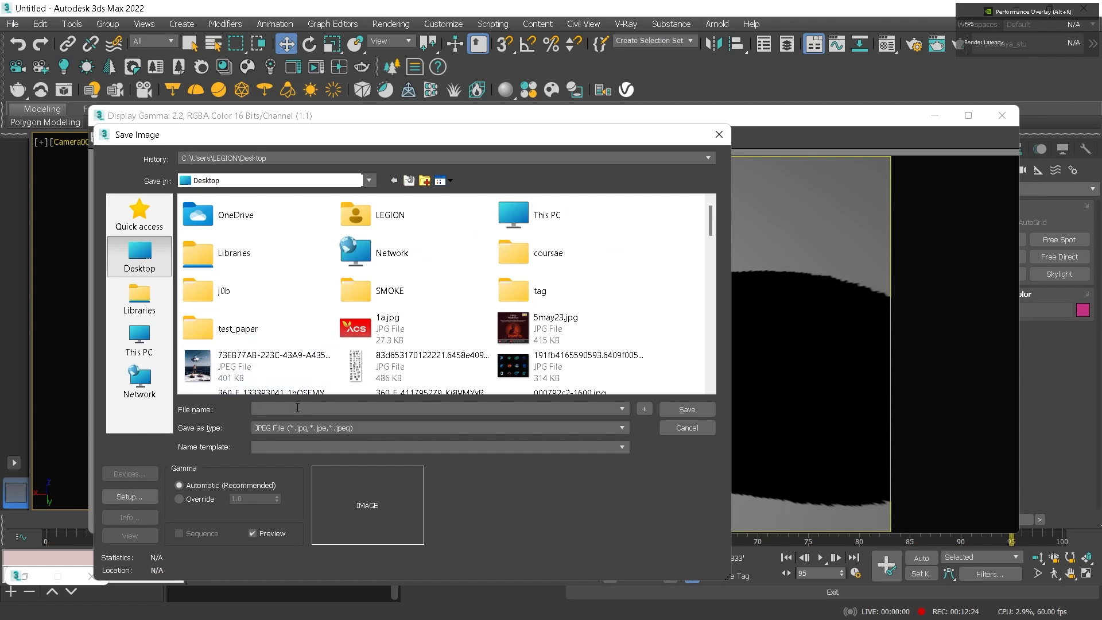
{"action": "type", "text": "teapo"}
{"action": "left_click", "coordinate": [688, 409]}
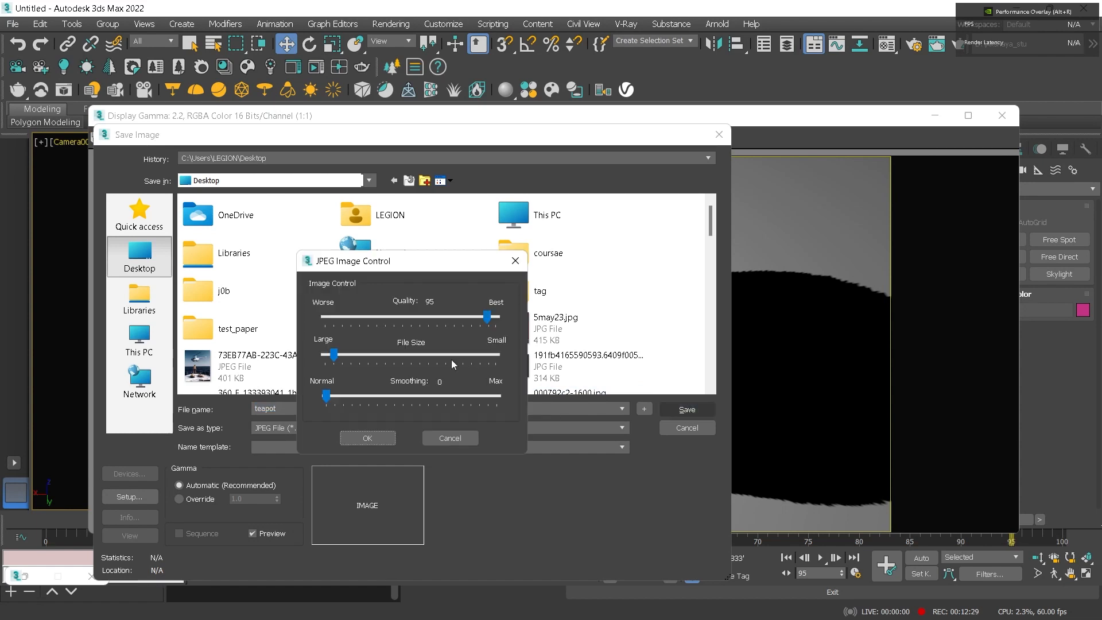
{"action": "left_click", "coordinate": [380, 438]}
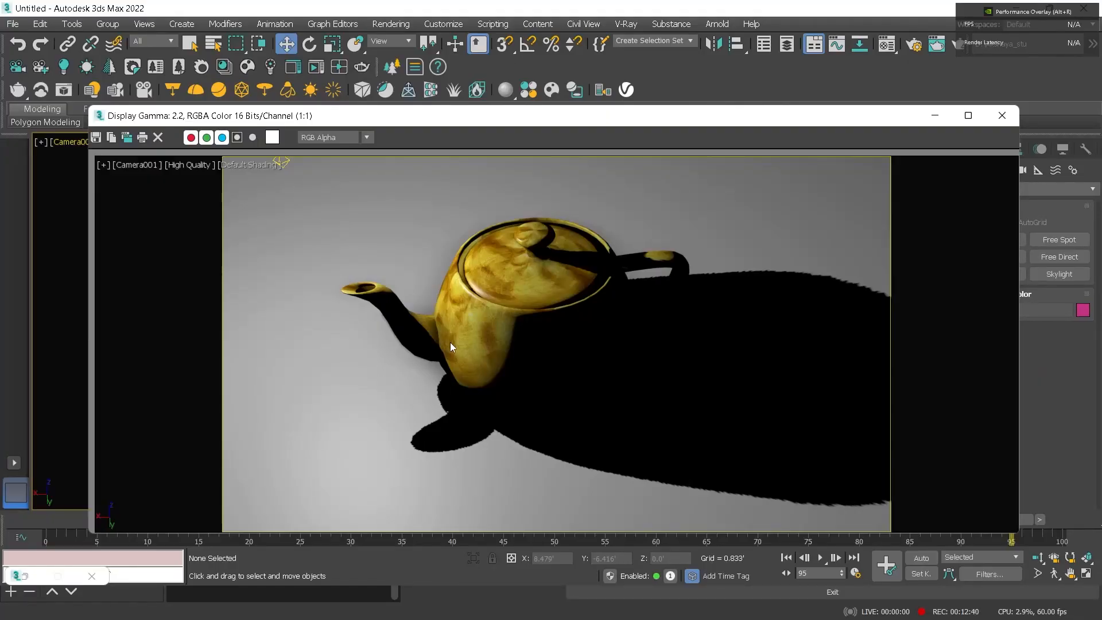
{"action": "left_click", "coordinate": [1001, 116]}
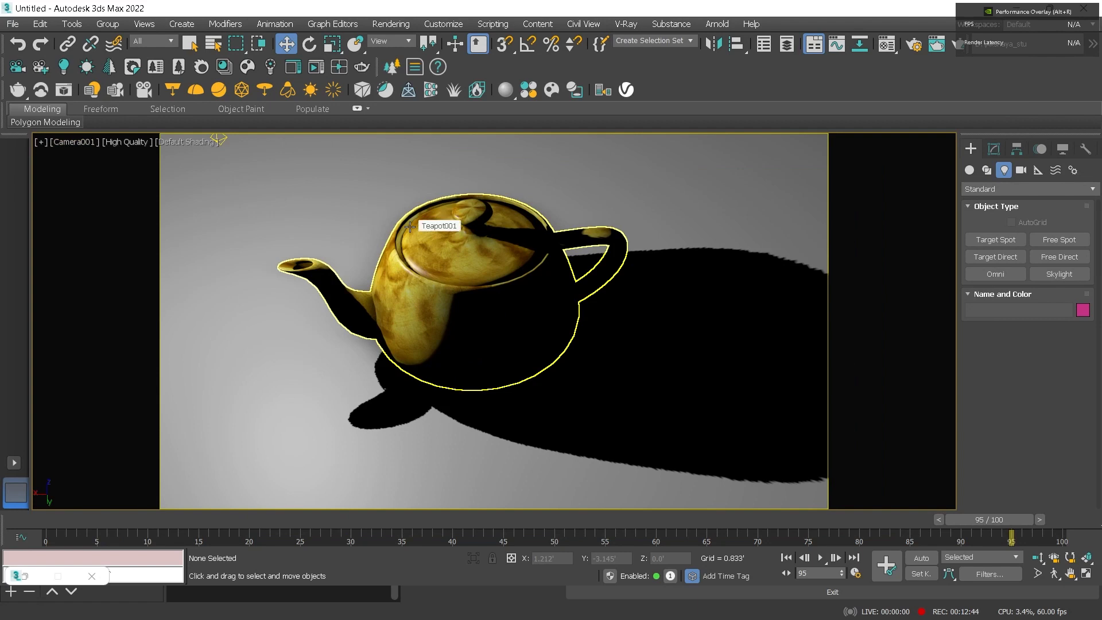
Create a preview animation of the Camera001 viewport for the active time segment, keeping the existing preview settings
{"action": "left_click", "coordinate": [72, 24]}
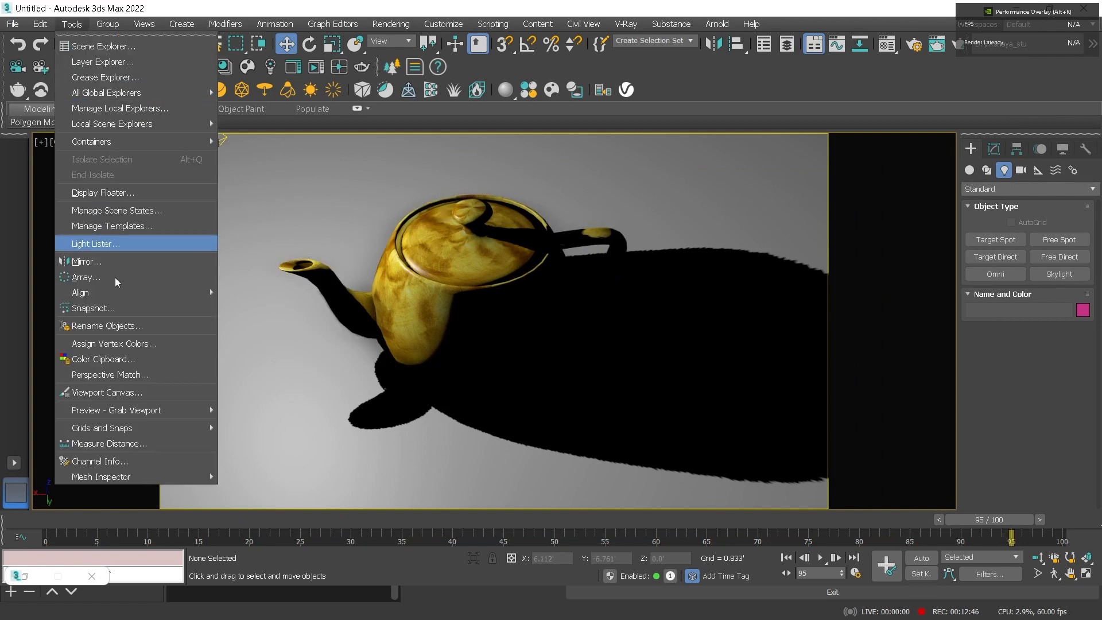
{"action": "mouse_move", "coordinate": [192, 410]}
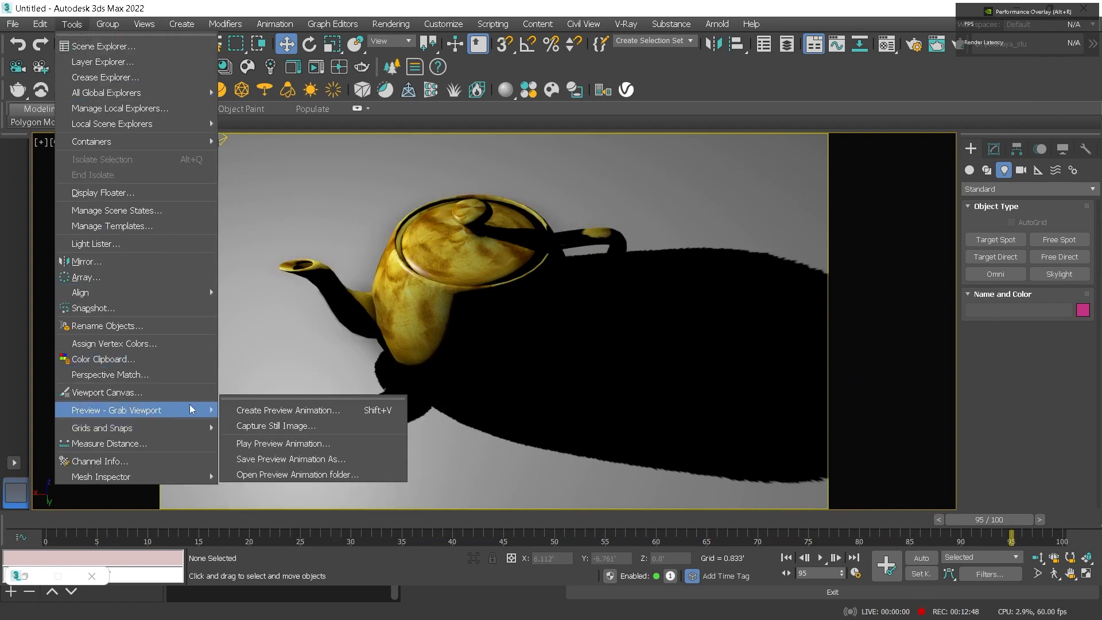
{"action": "left_click", "coordinate": [291, 412]}
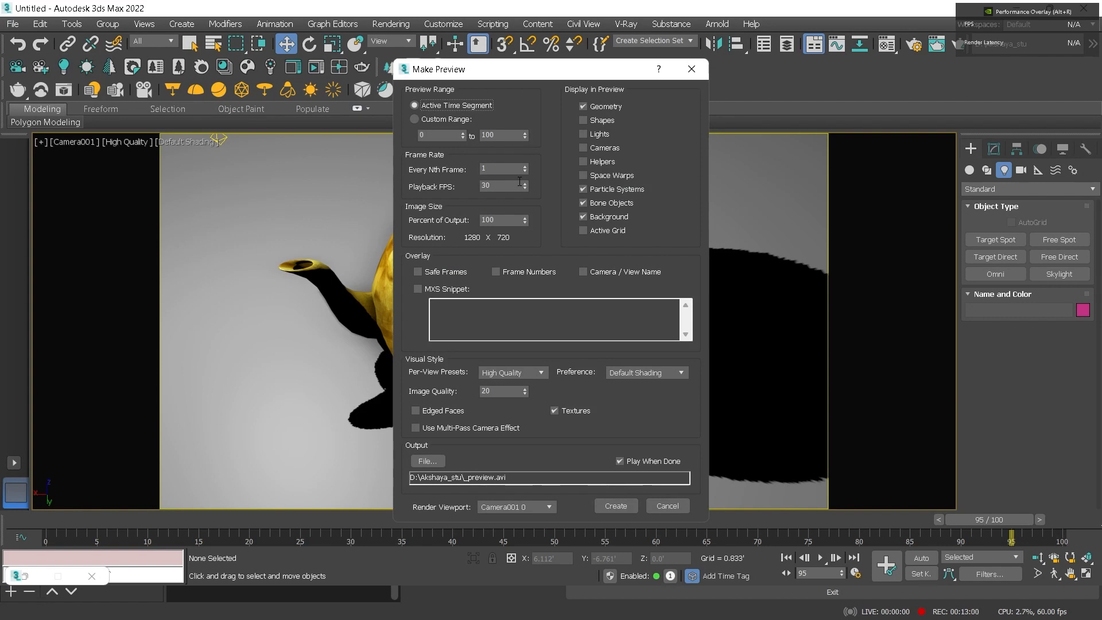
{"action": "left_click", "coordinate": [618, 510]}
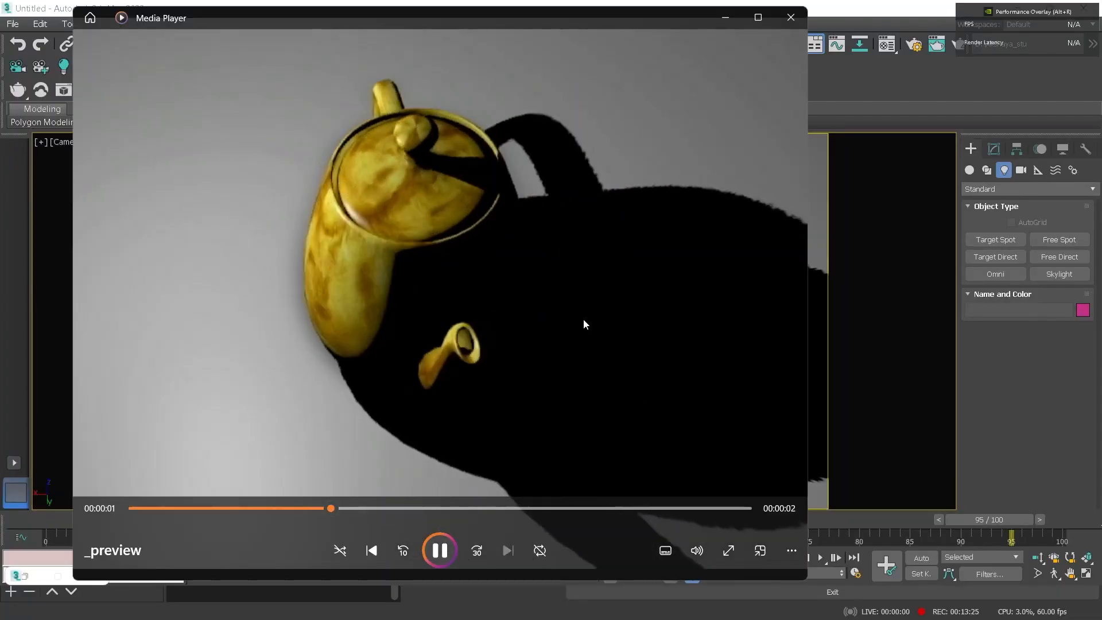
Play the preview animation in full screen, restore the player to its windowed size and close it
{"action": "double_click", "coordinate": [583, 320]}
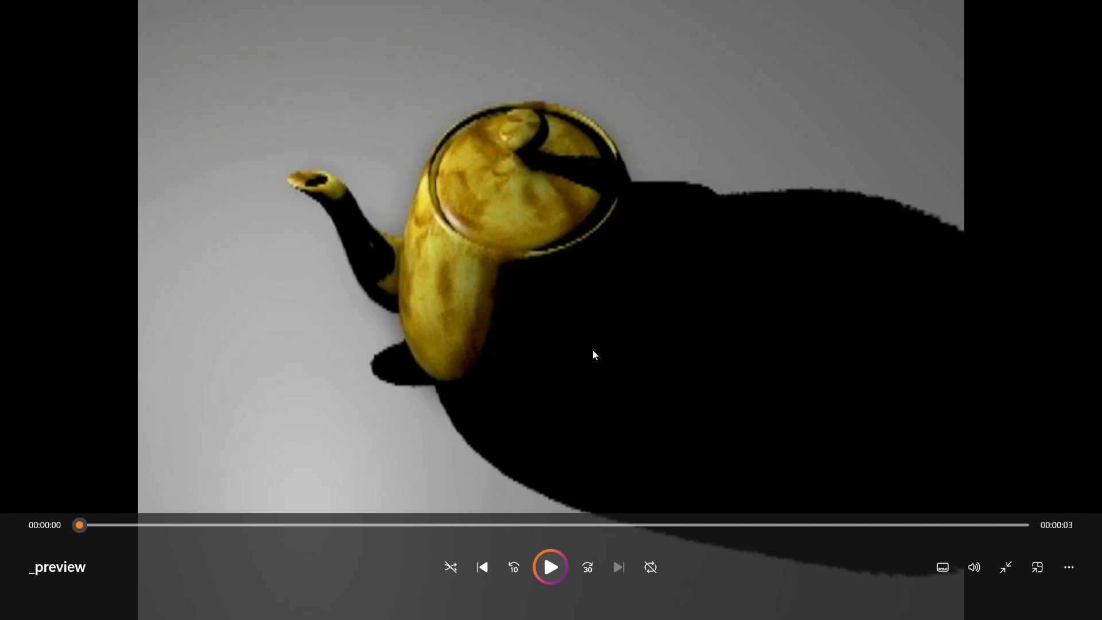
{"action": "left_click", "coordinate": [558, 555]}
{"action": "double_click", "coordinate": [548, 245]}
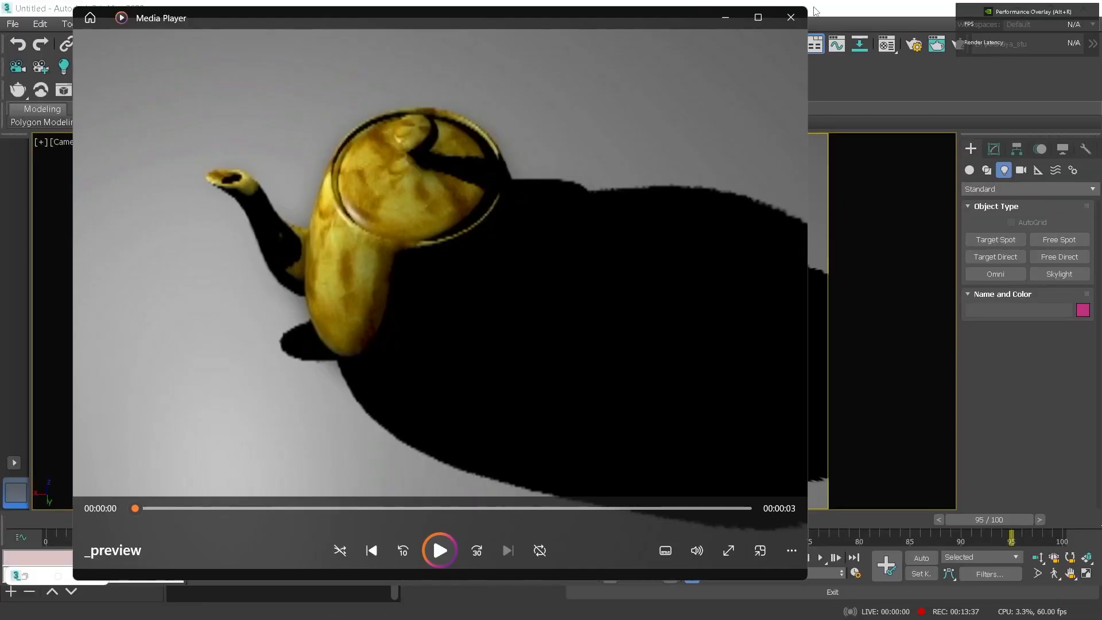
{"action": "left_click", "coordinate": [791, 17]}
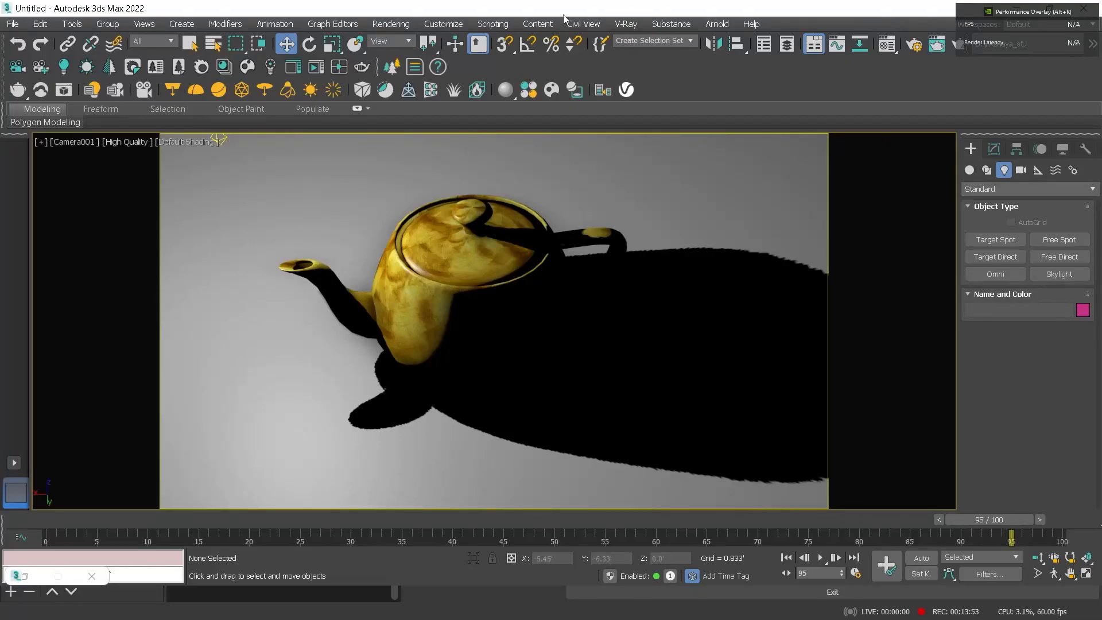
Render the Camera001 view, move the error message window aside and bring the render window to the front
{"action": "left_click", "coordinate": [391, 24]}
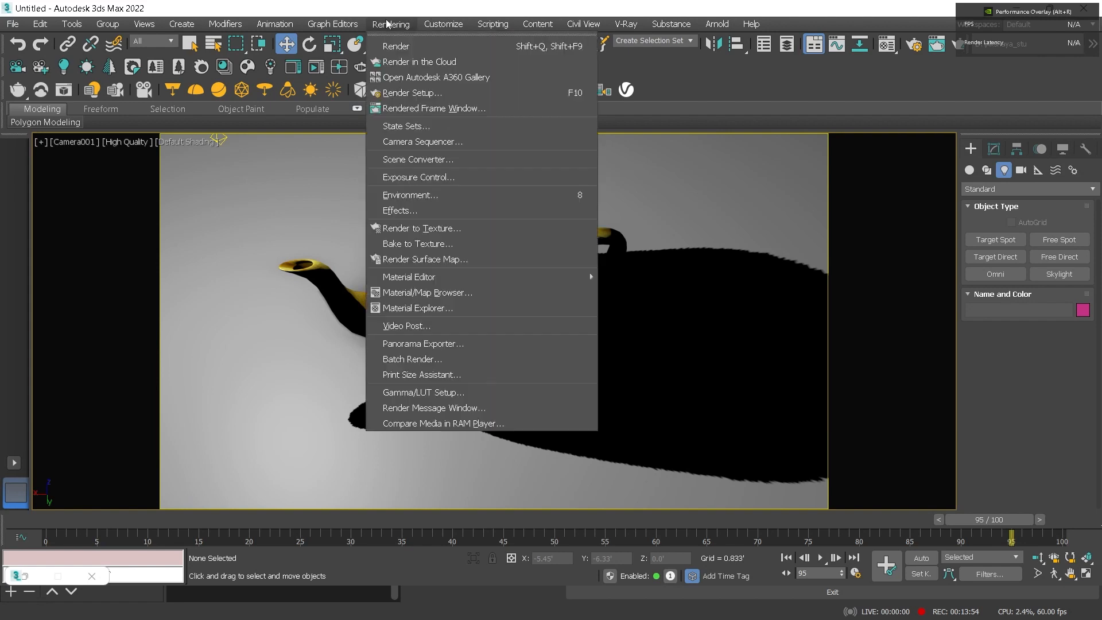
{"action": "left_click", "coordinate": [403, 48]}
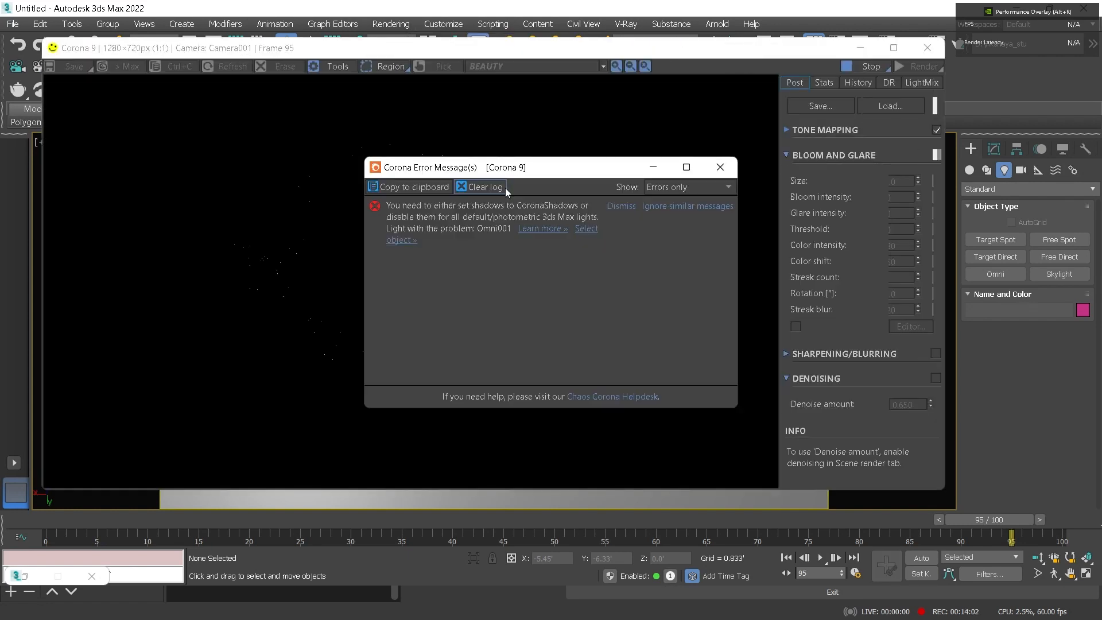
{"action": "left_click_drag", "start_coordinate": [497, 167], "coordinate": [724, 81]}
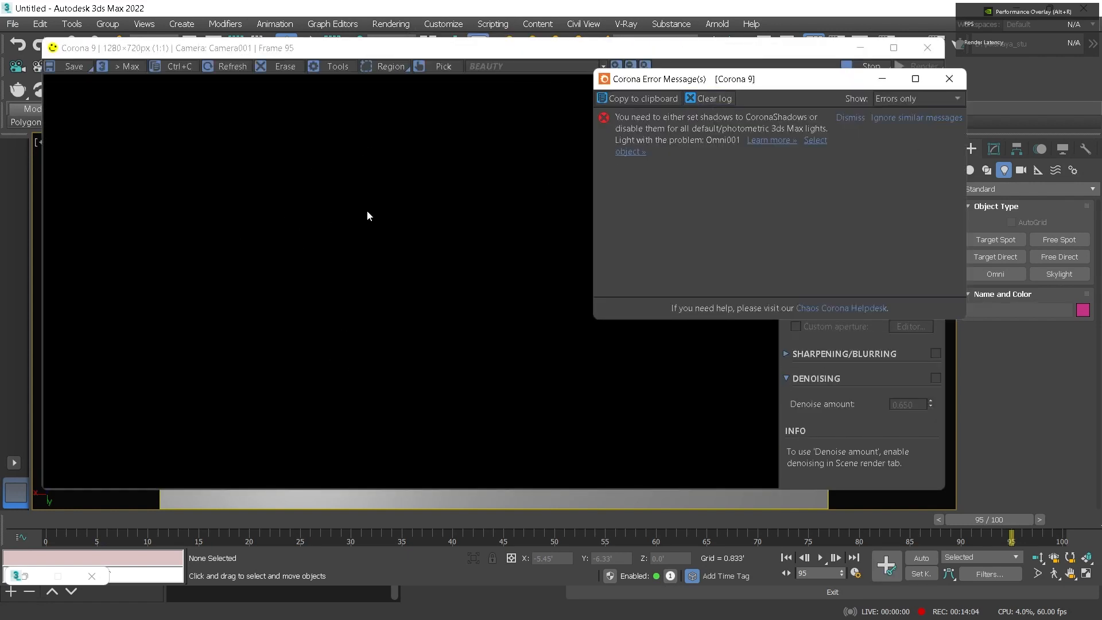
{"action": "left_click", "coordinate": [515, 49]}
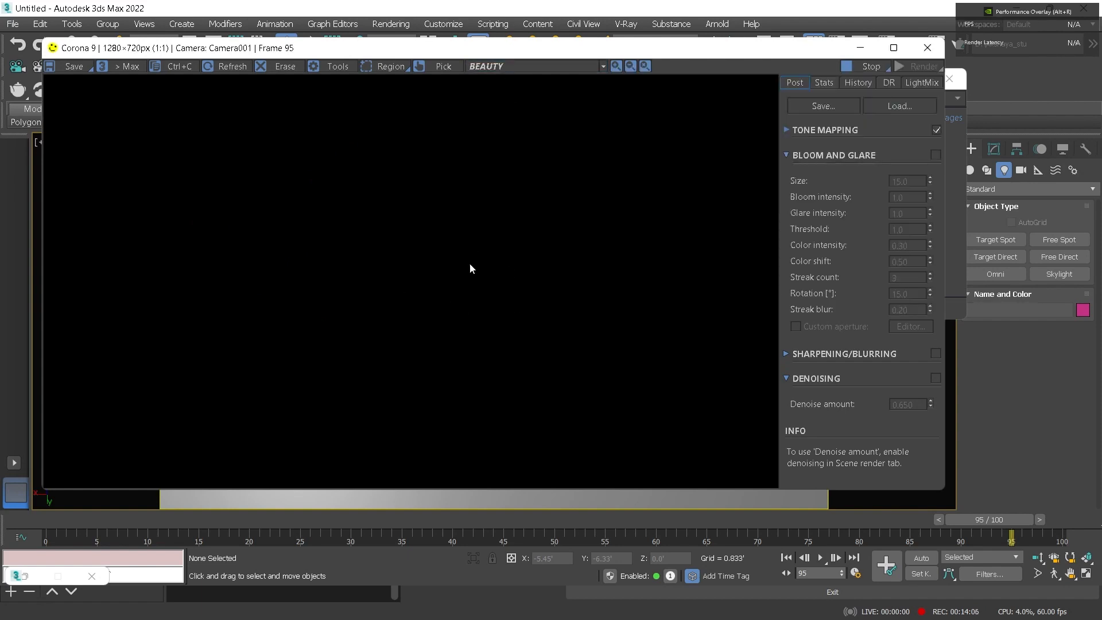